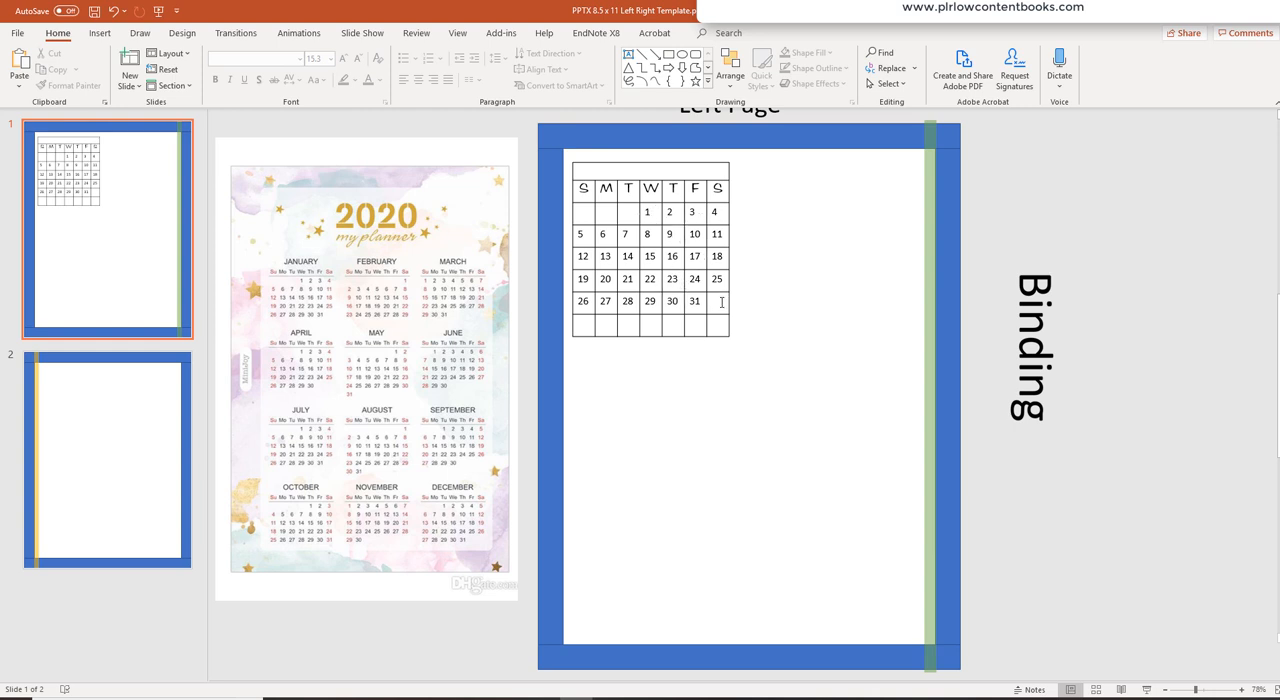
- Set the font of the calendar's day and date cells to Amazona
drag(717, 301, 580, 210)
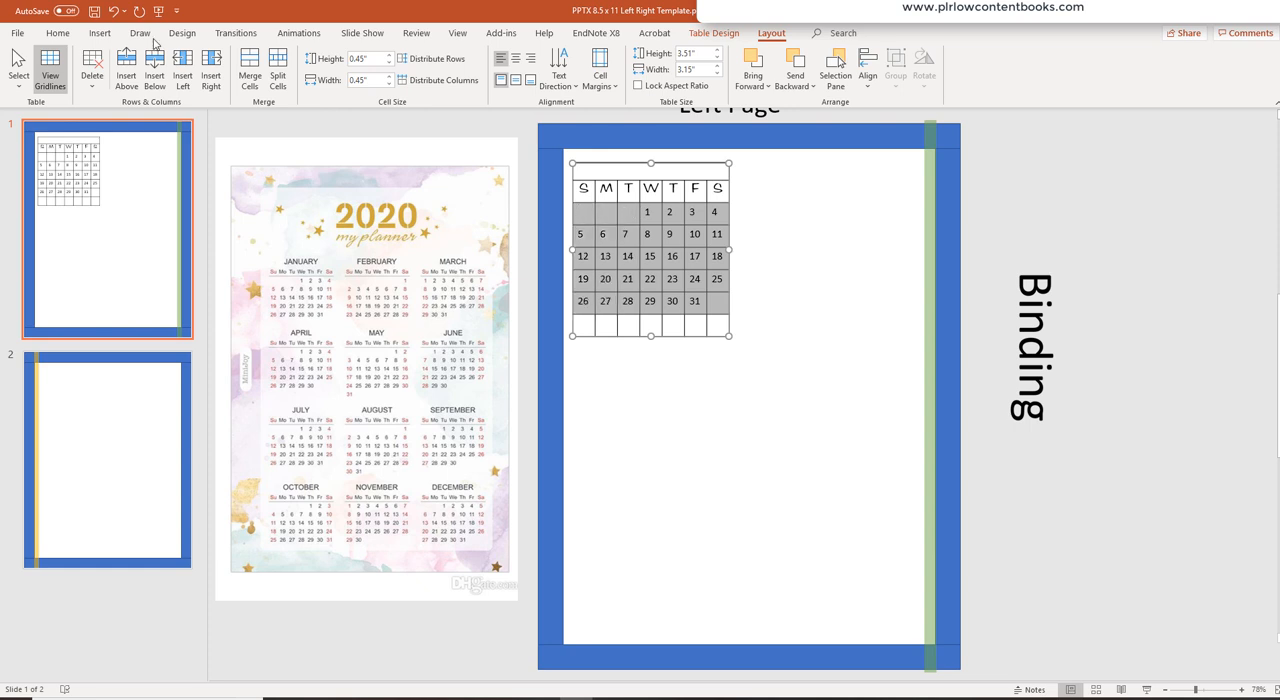
click(62, 33)
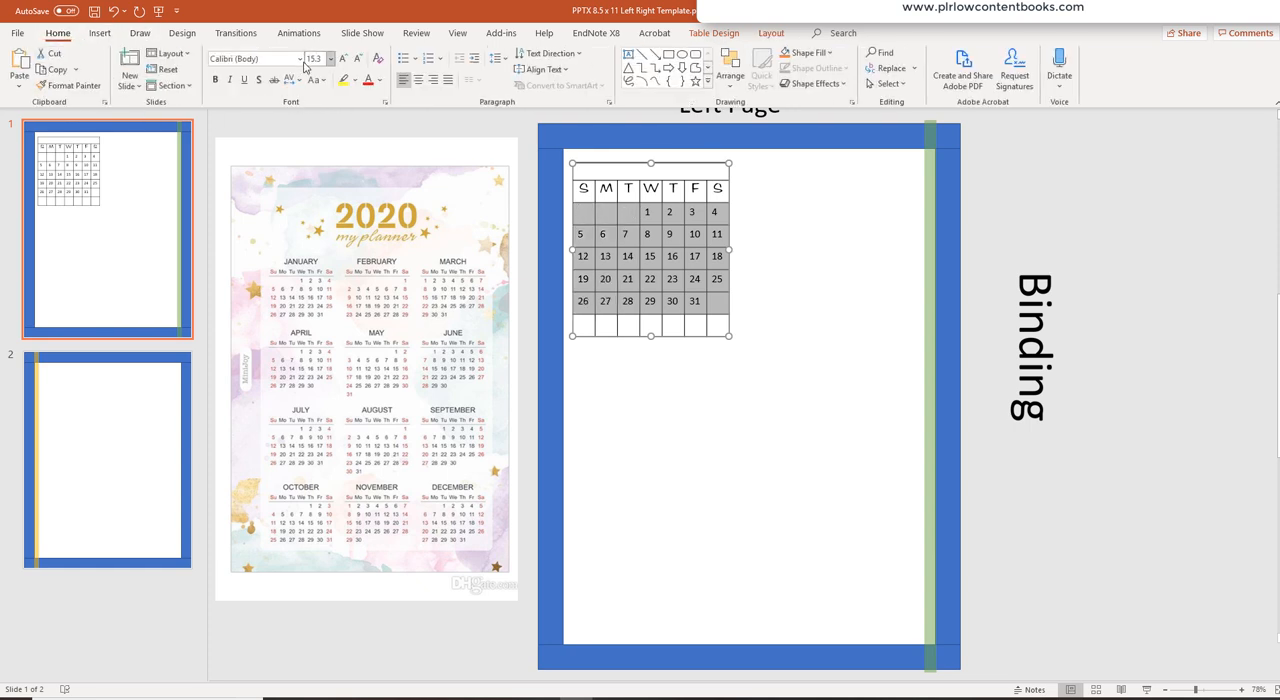
click(300, 59)
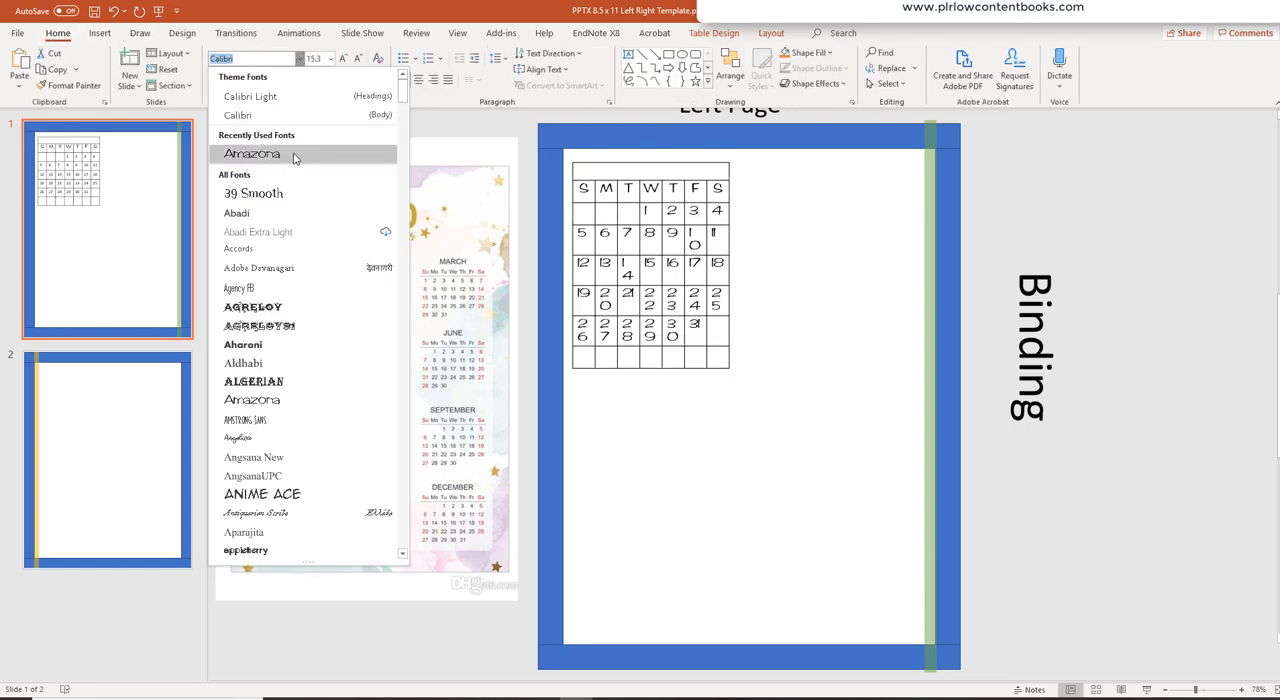
click(294, 157)
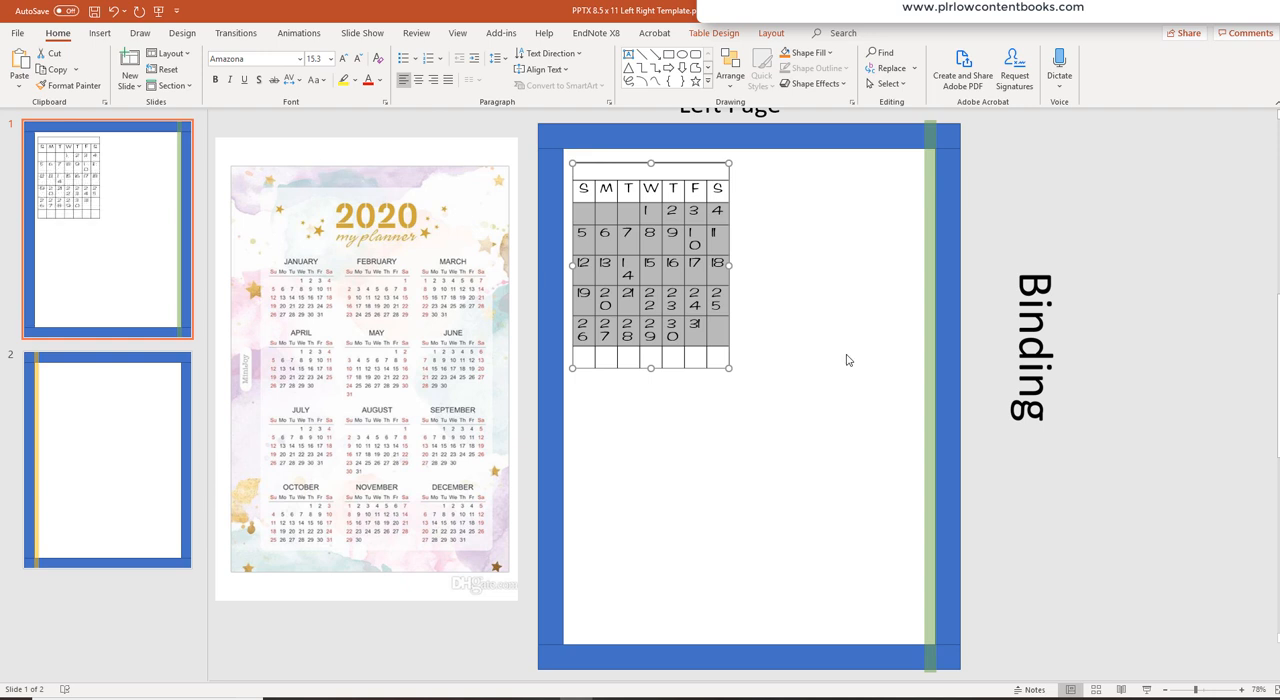
- Set the selected calendar cells to 0.56" wide and 0.56" high
click(771, 33)
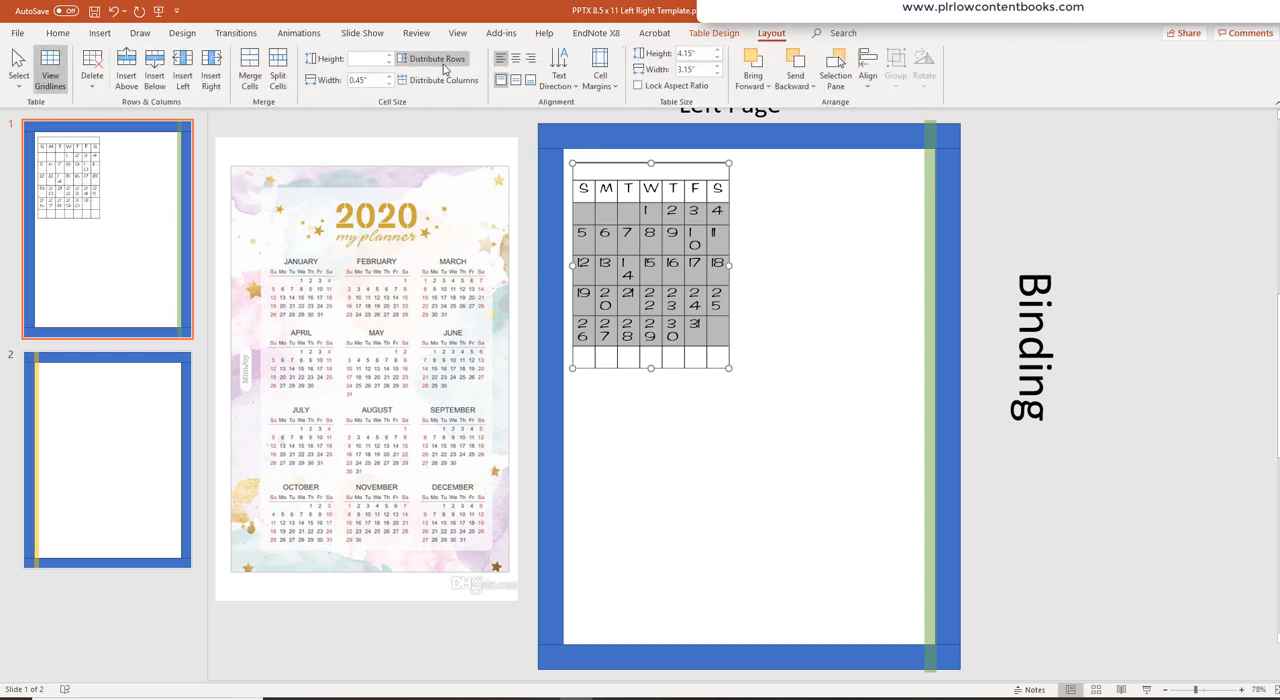
click(371, 79)
text(0.5)
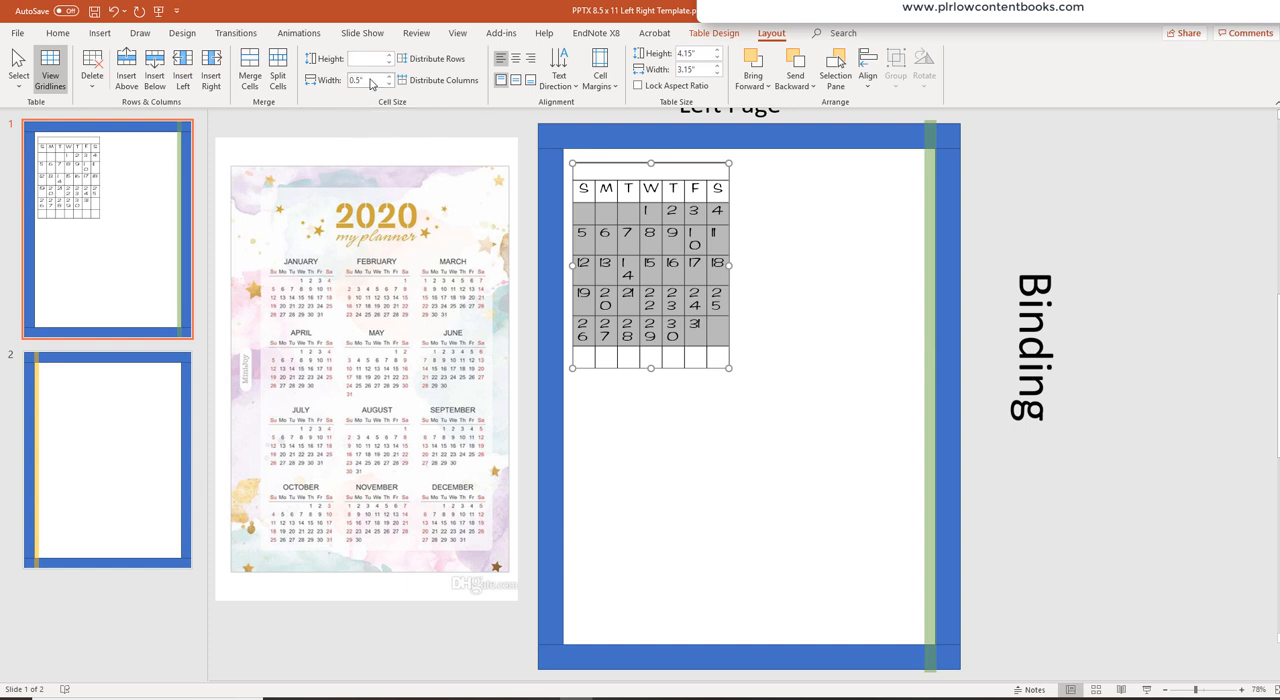
key(Return)
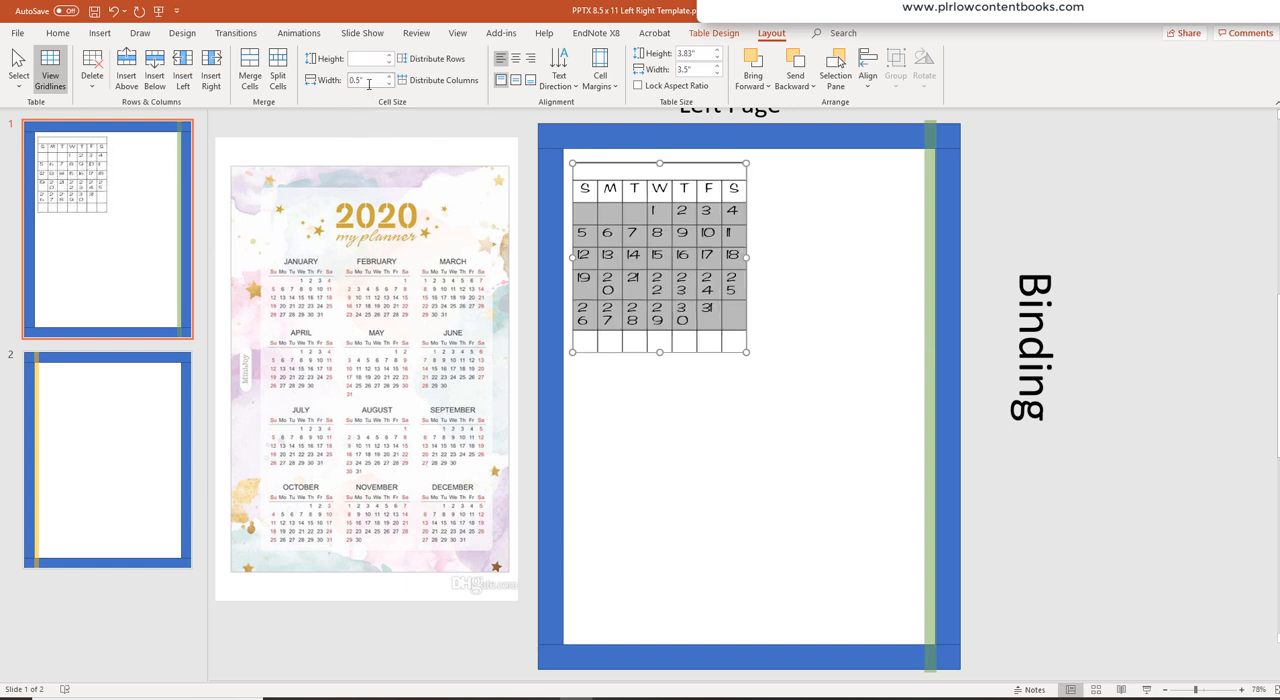
click(368, 88)
text(0.56)
key(Return)
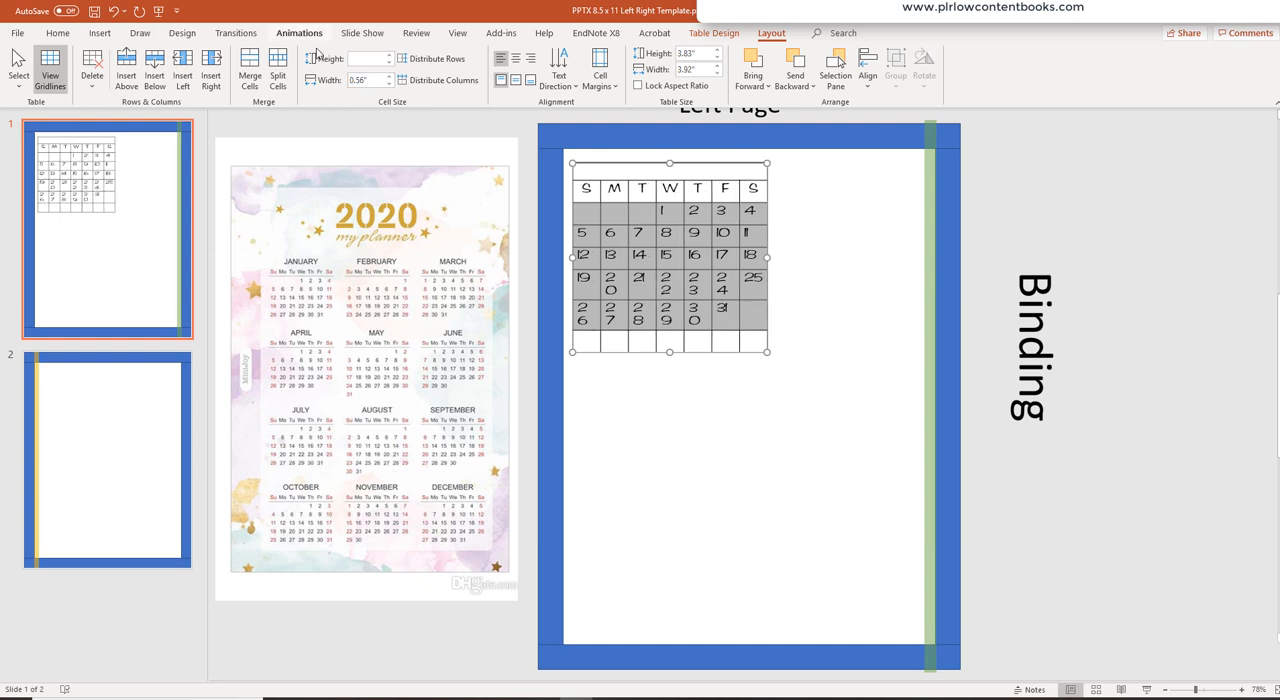
click(351, 62)
text(0.56)
key(Return)
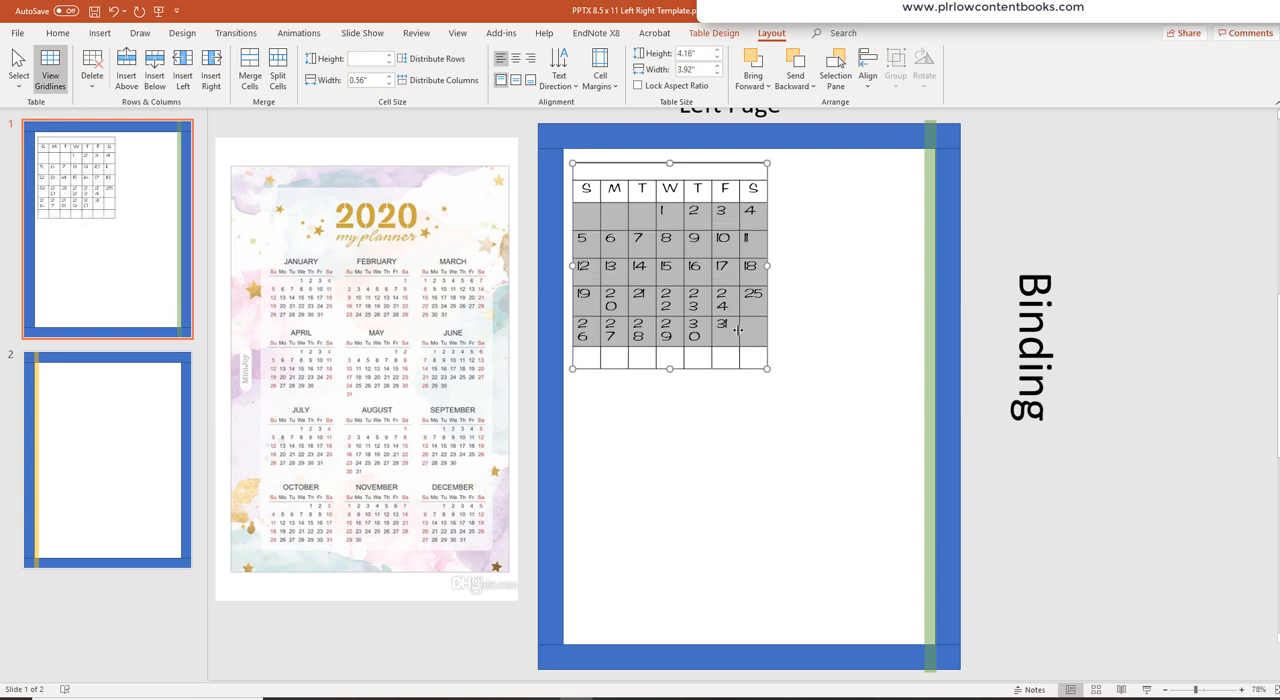
- Set the font size of the calendar's date cells to 12
drag(752, 332, 572, 210)
click(57, 33)
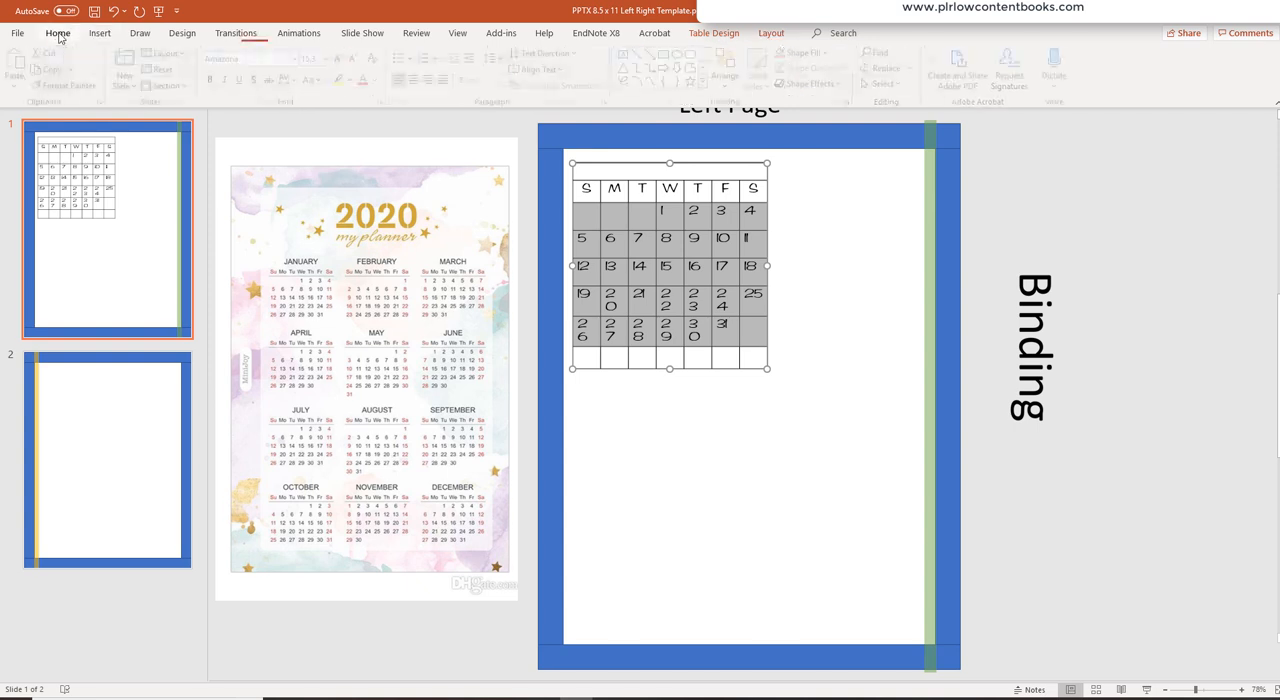
click(331, 60)
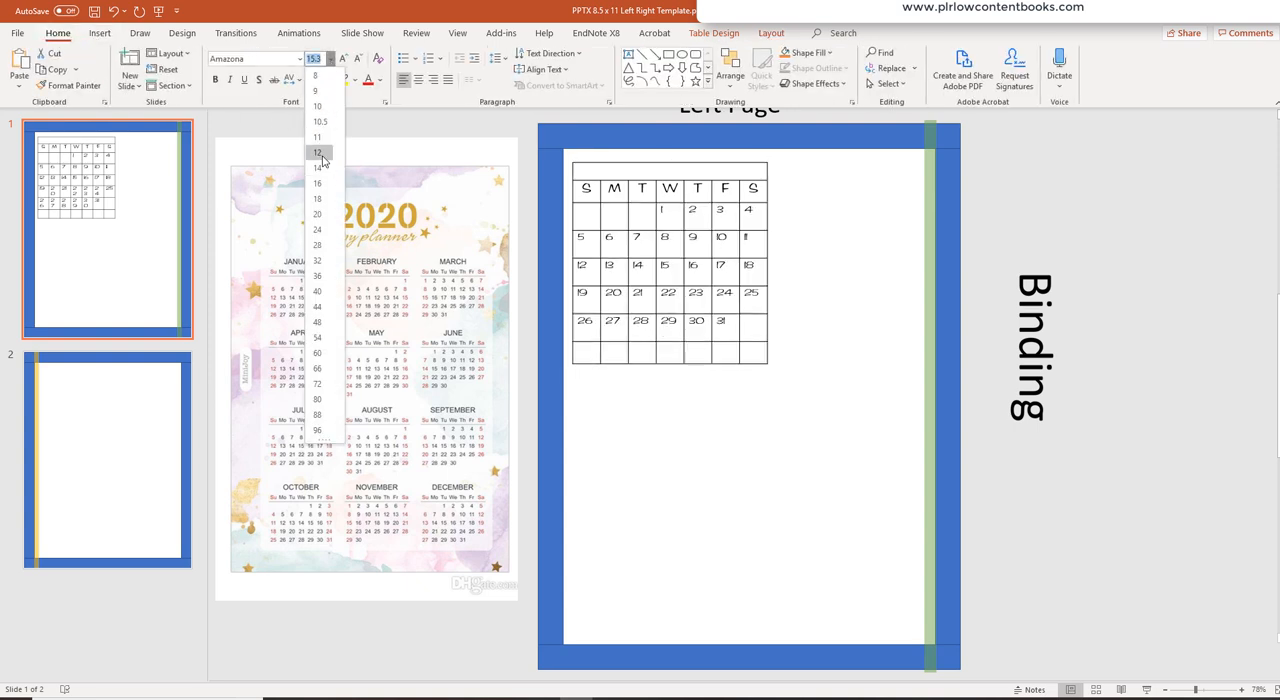
click(318, 153)
click(883, 366)
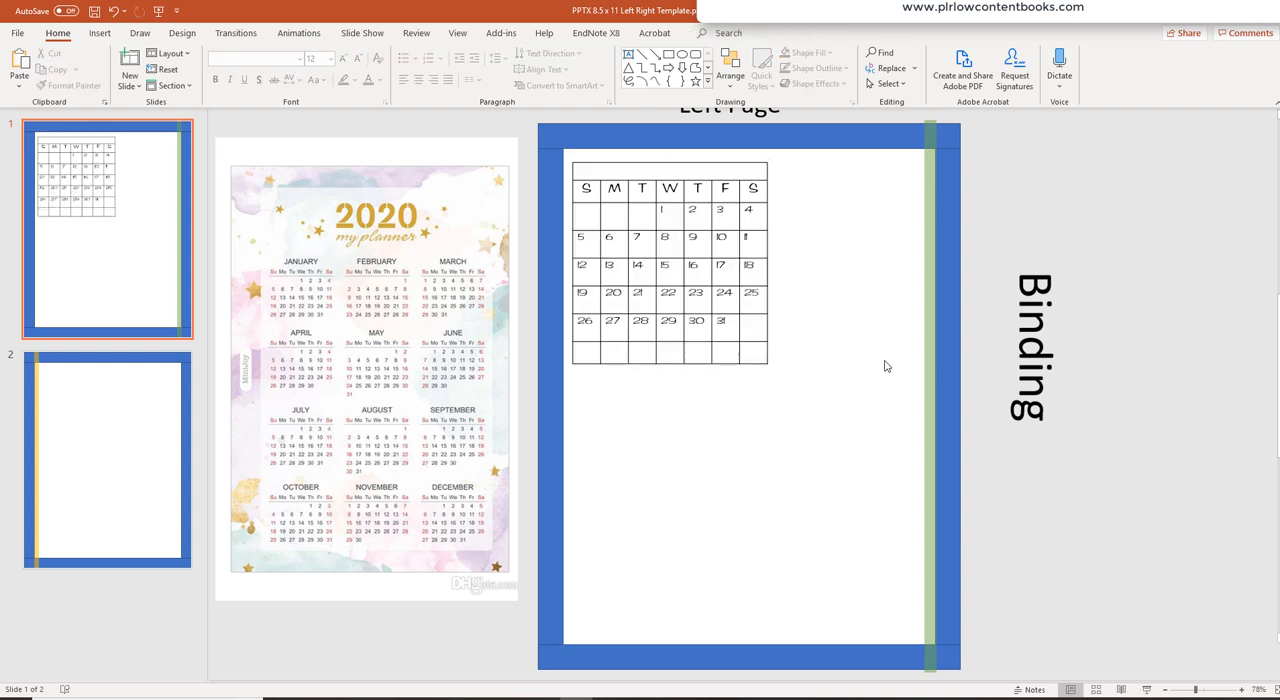
- Center-align the text in the calendar's date cells
drag(754, 333, 586, 214)
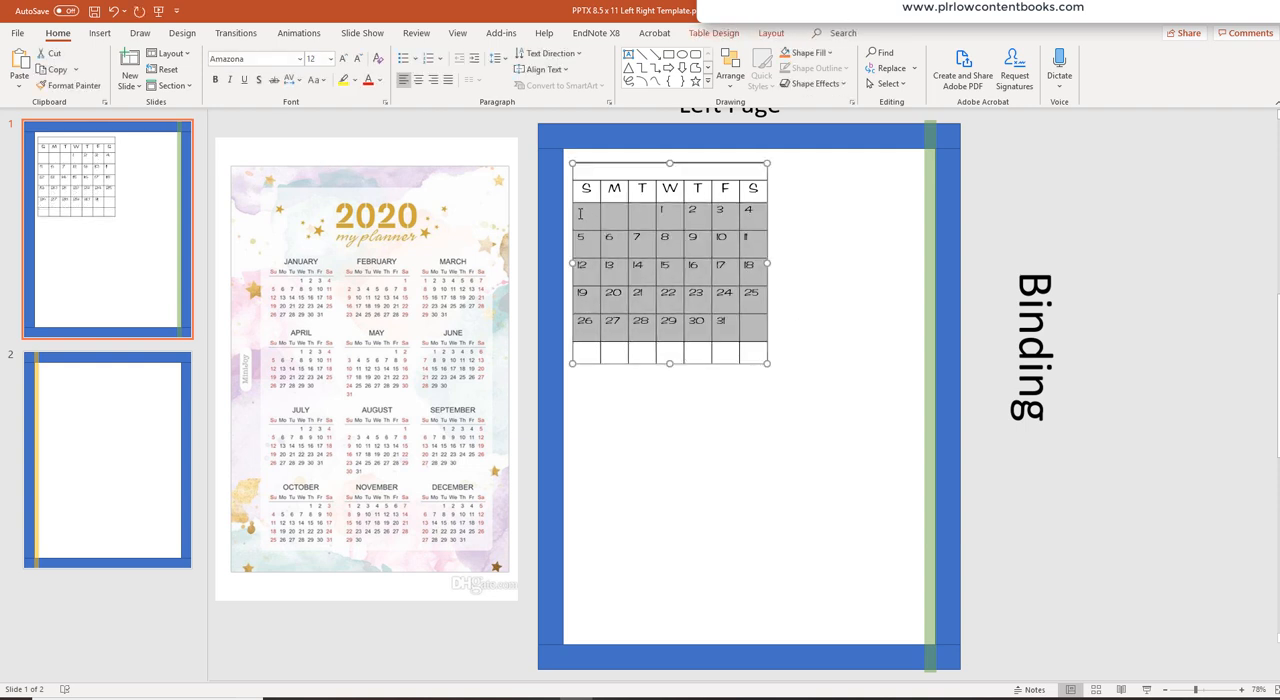
click(418, 79)
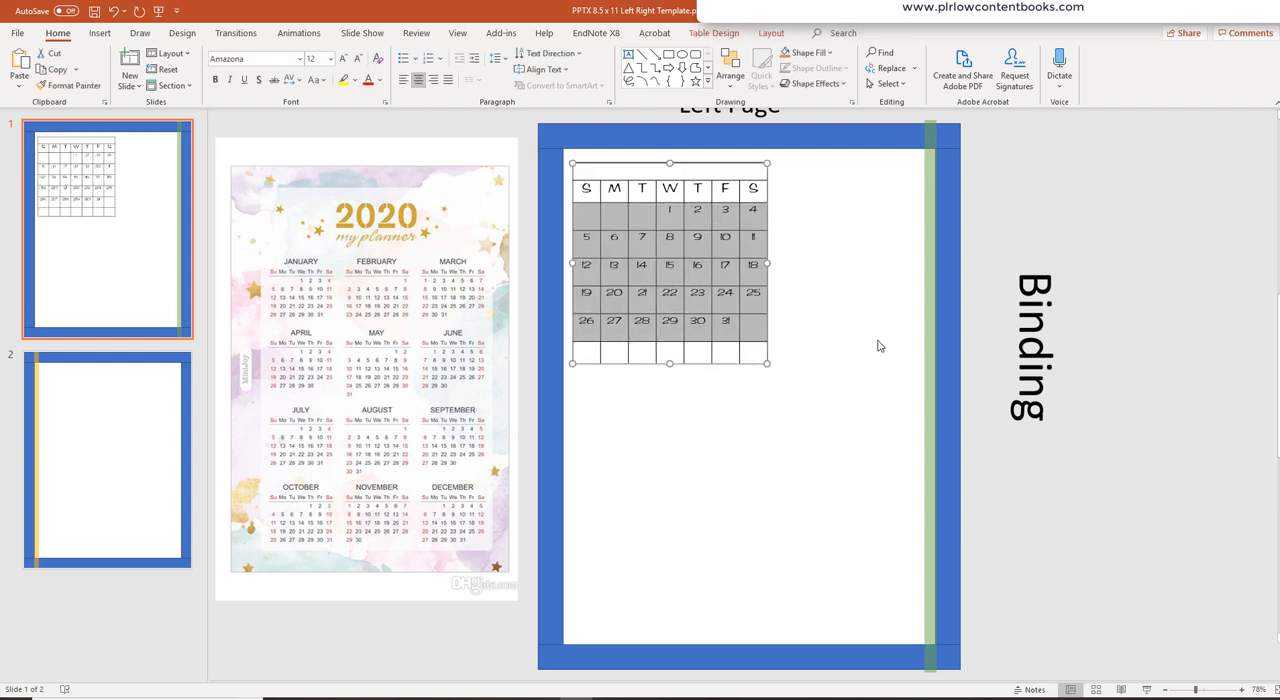
click(883, 419)
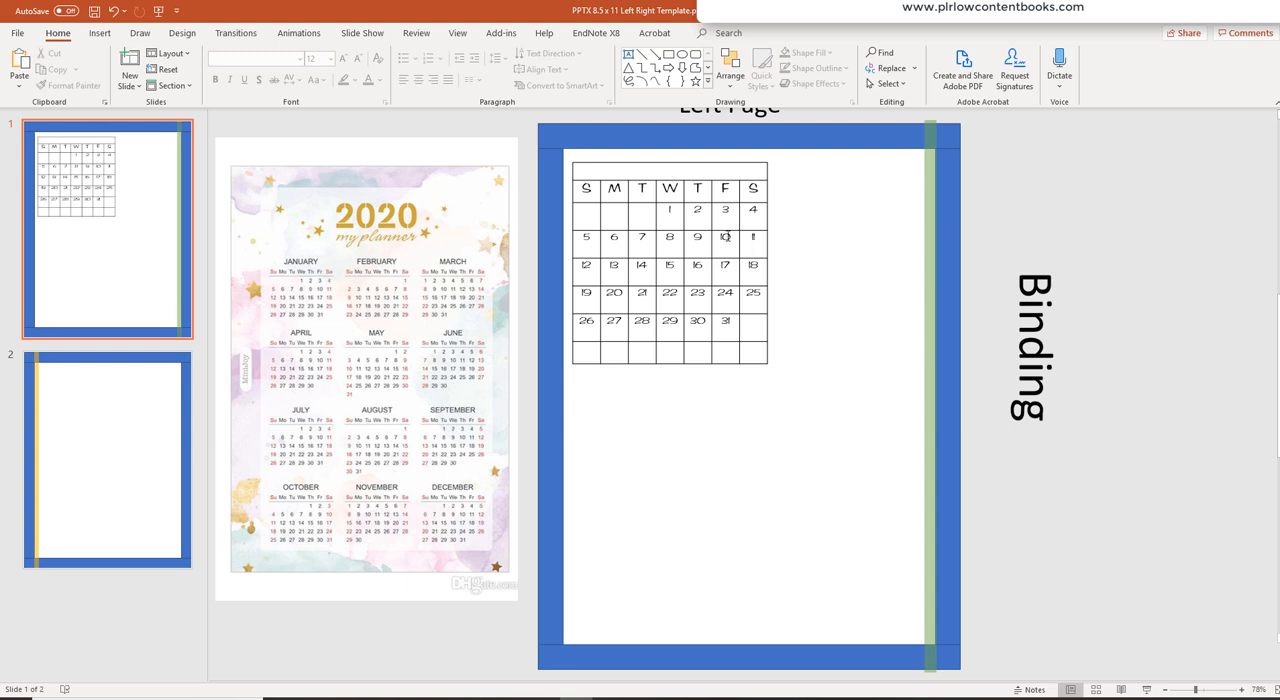
- Set the row height of the calendar's weekday and date rows to 0.56"
drag(587, 189, 759, 350)
click(771, 33)
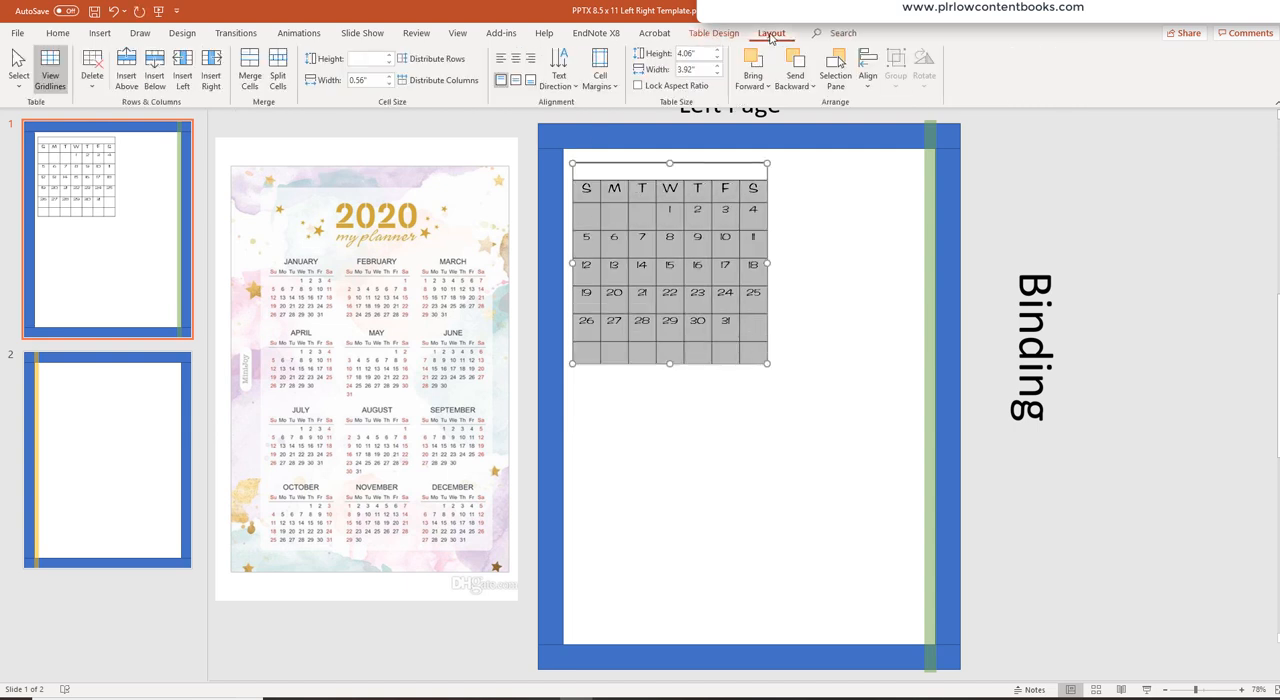
click(375, 62)
key(Return)
click(865, 289)
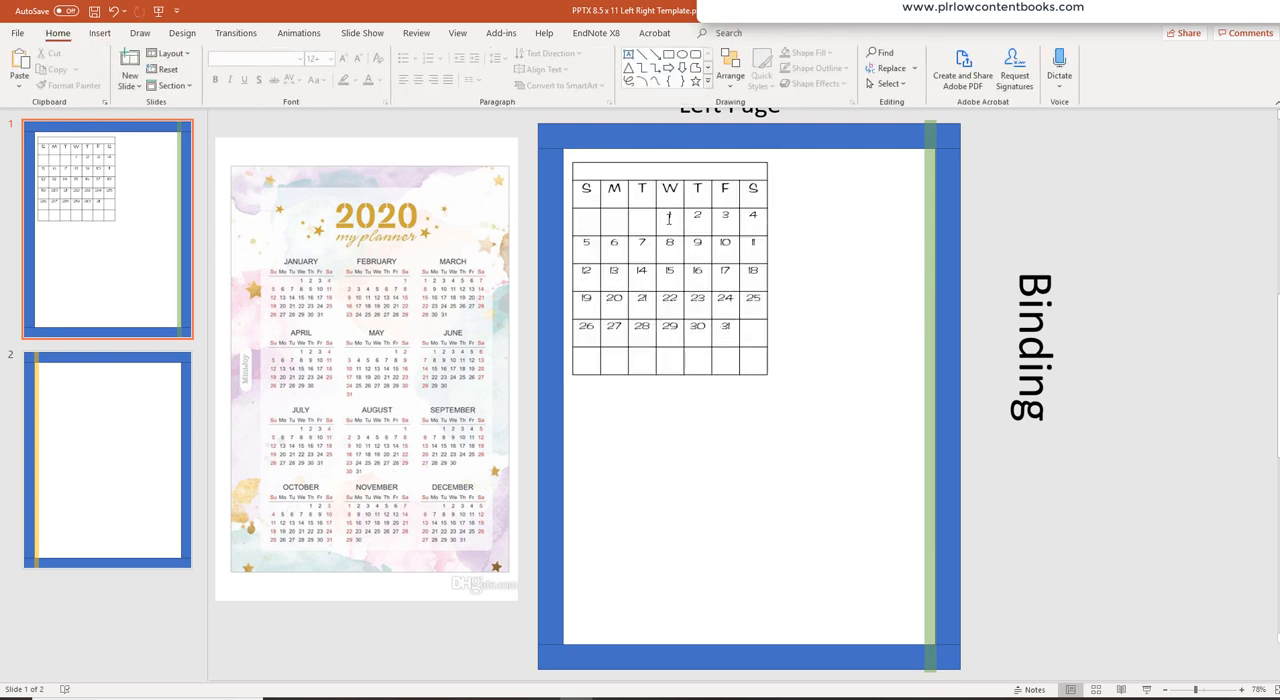
- Center the text vertically in the calendar's weekday and date cells
drag(594, 188, 766, 366)
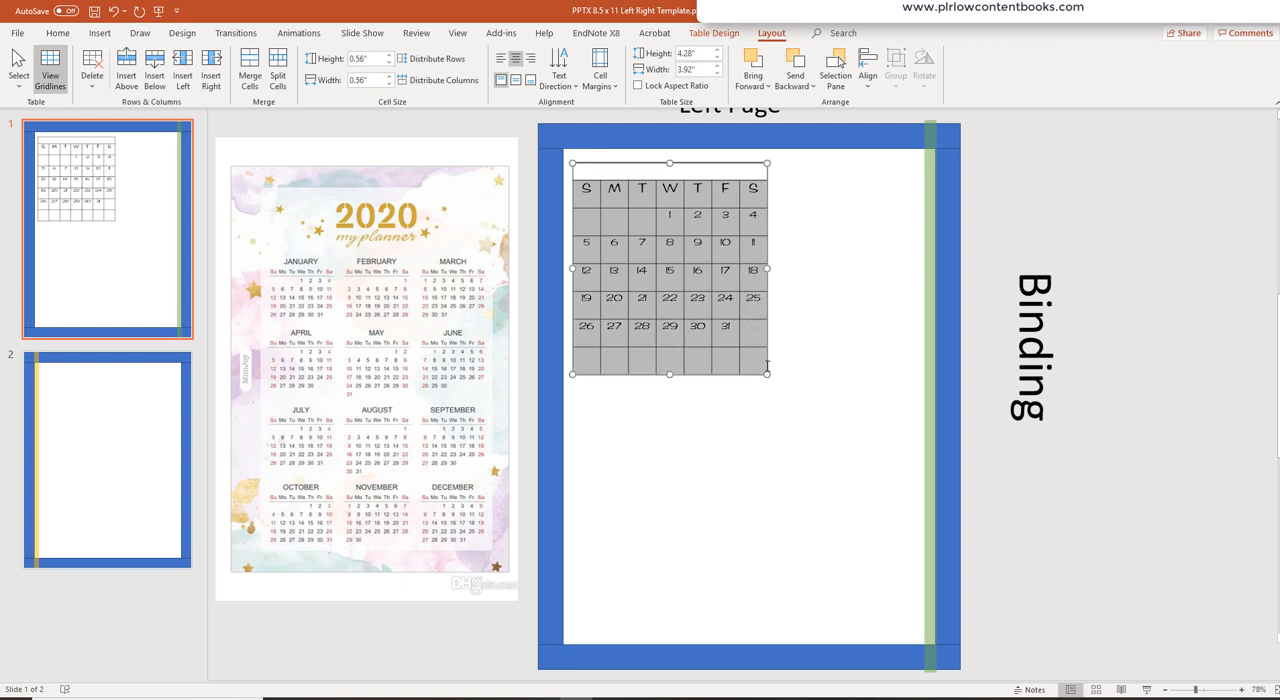
click(516, 84)
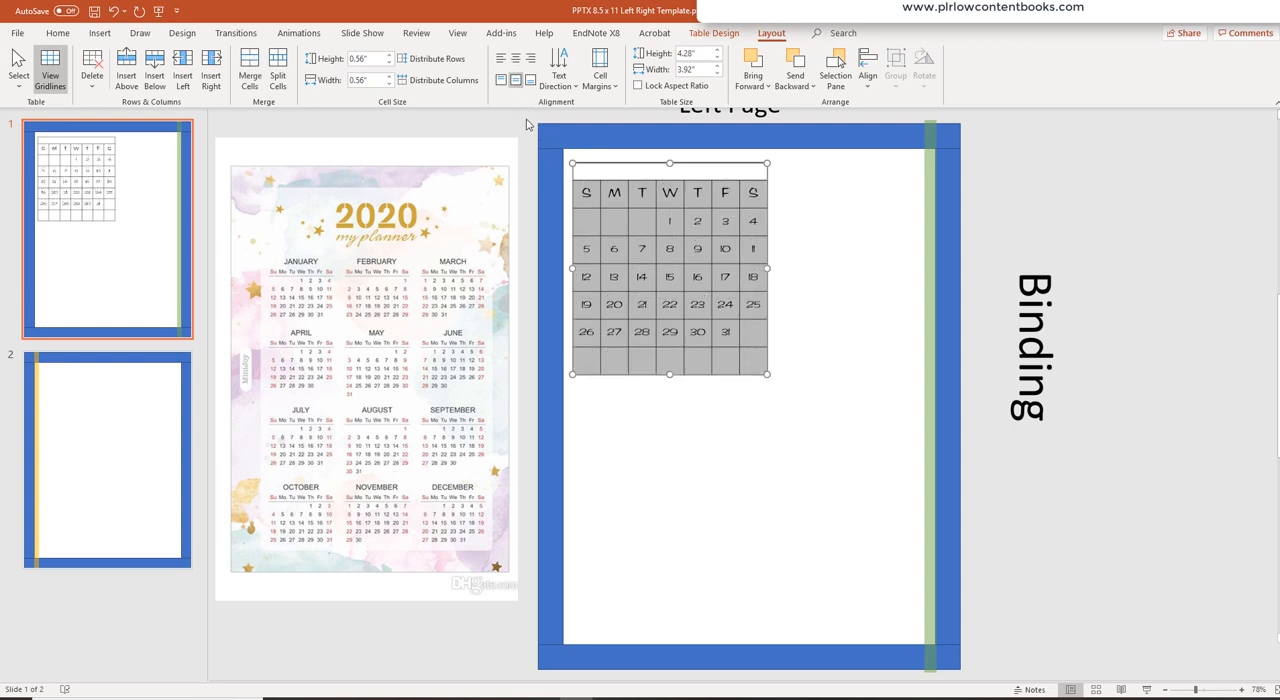
click(850, 249)
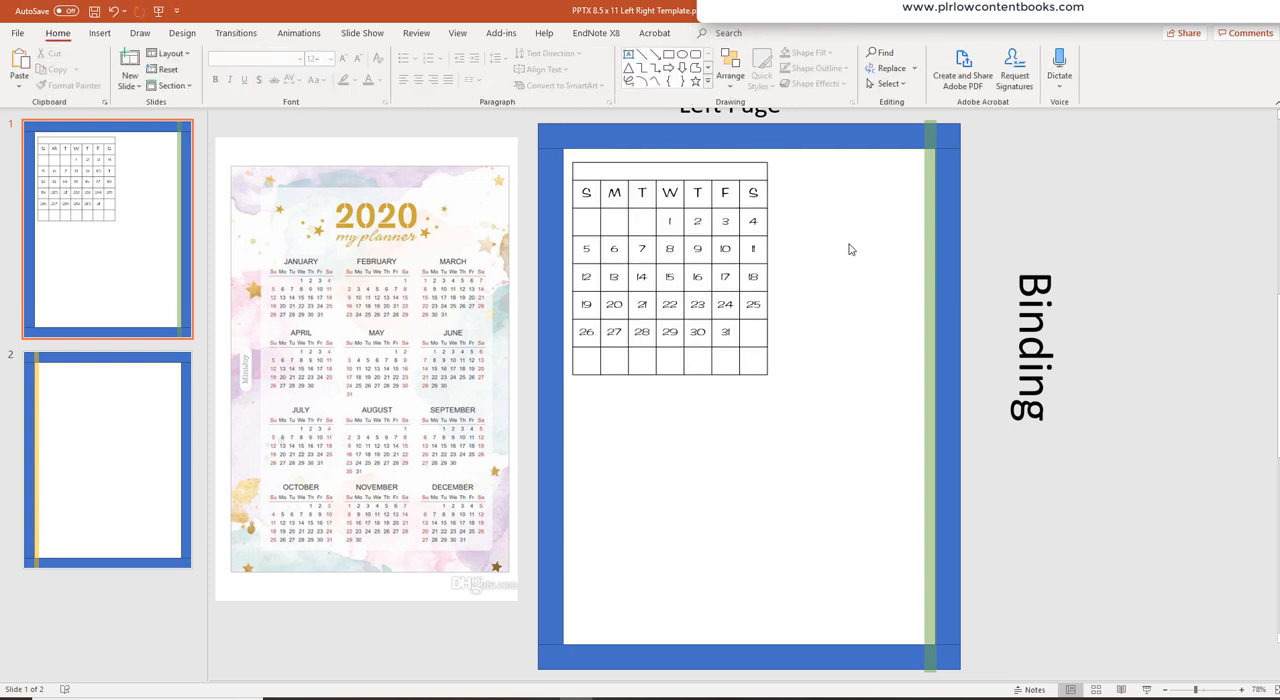
- Enter January in the calendar table's top title row
click(666, 169)
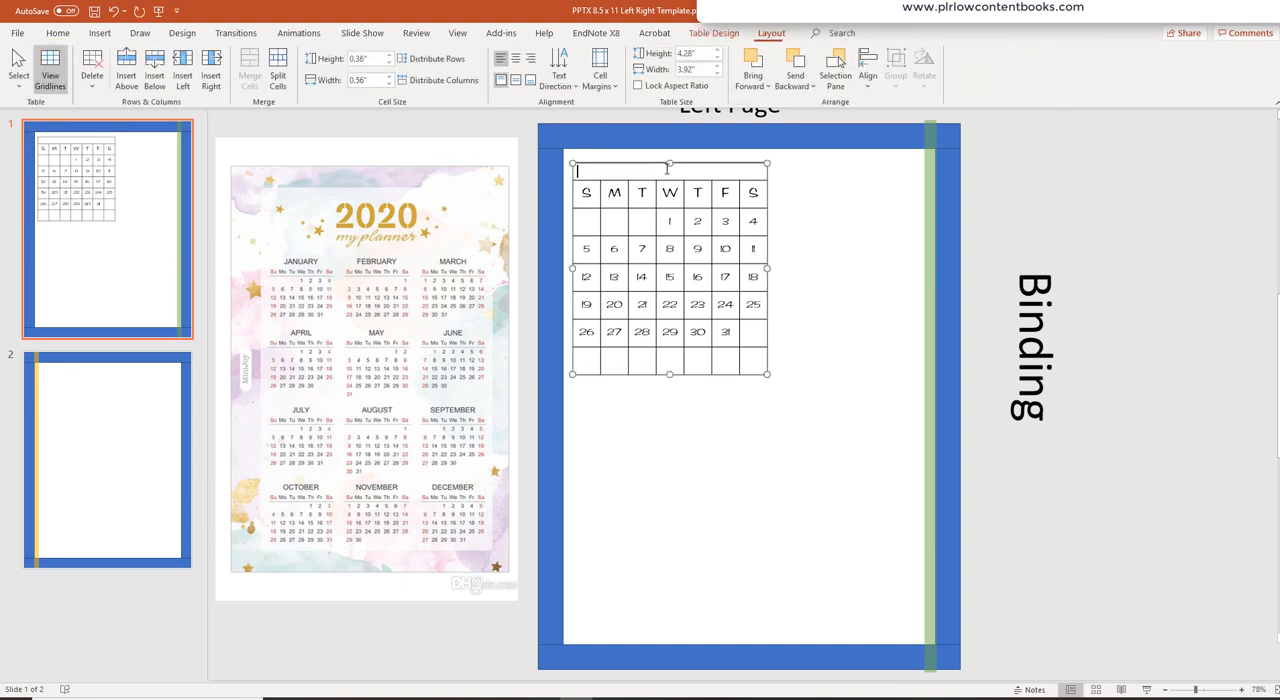
text(January)
drag(656, 170, 565, 170)
- Format the January title in Amazona at size 28
click(100, 34)
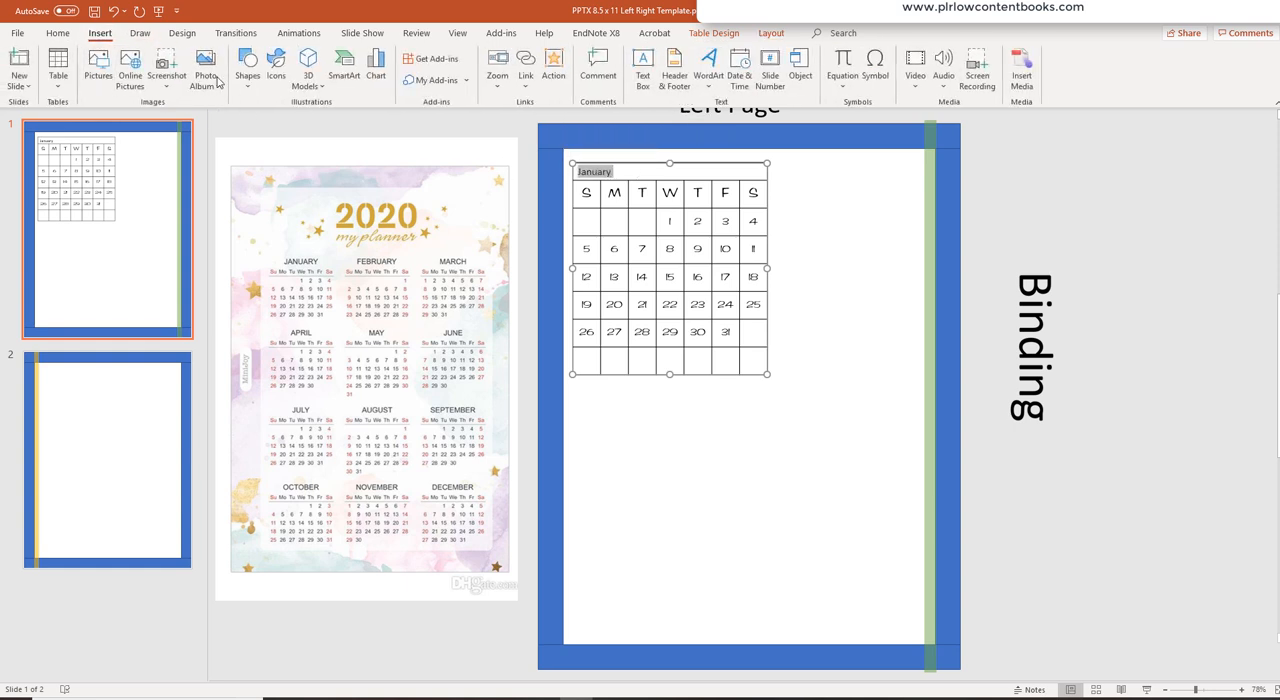
click(58, 33)
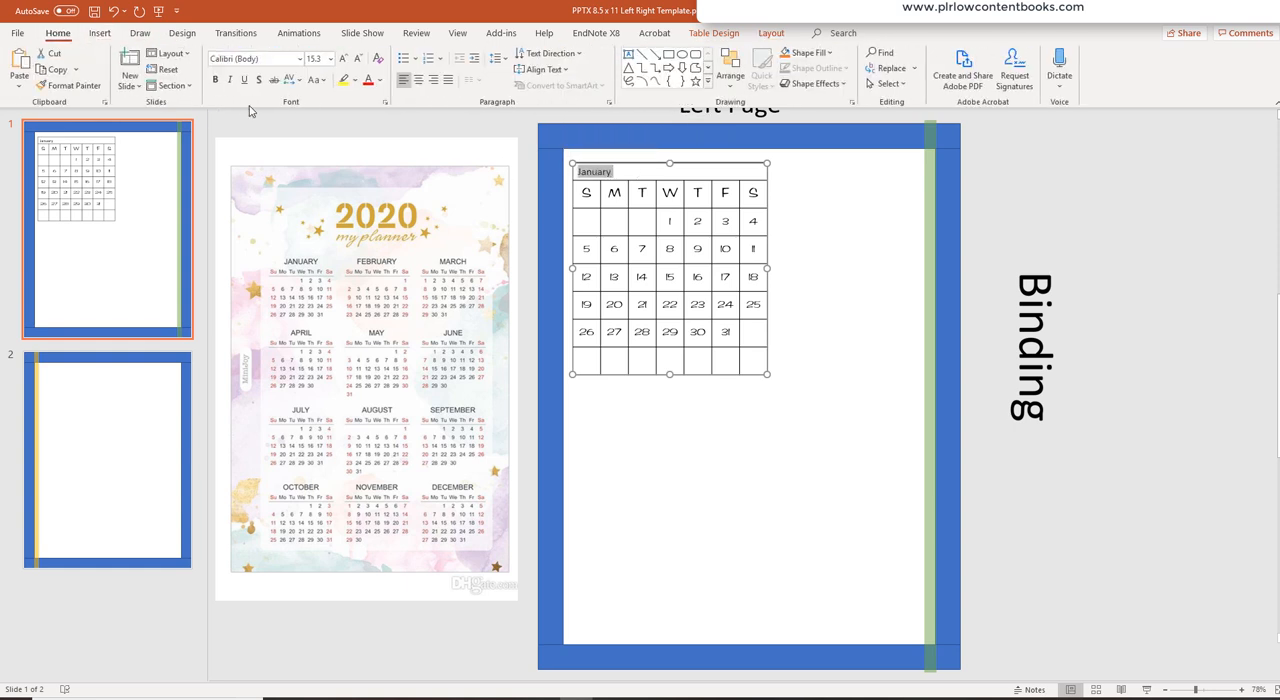
click(299, 59)
click(270, 152)
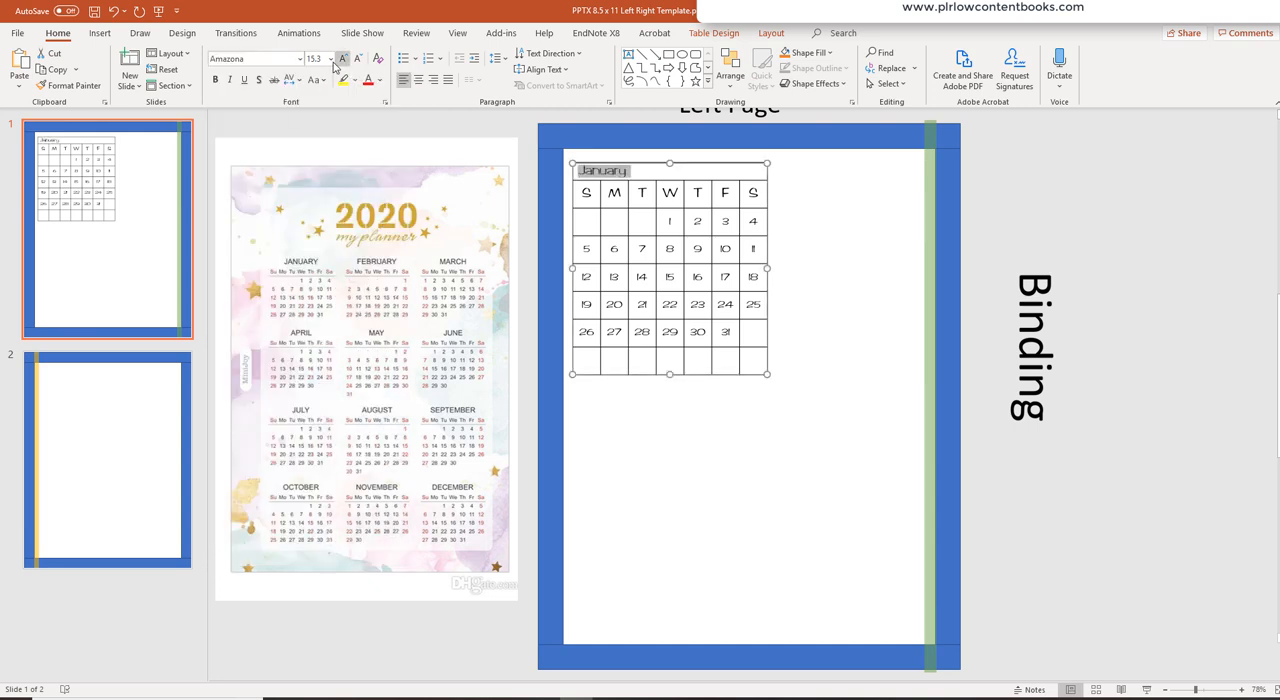
click(330, 59)
click(323, 245)
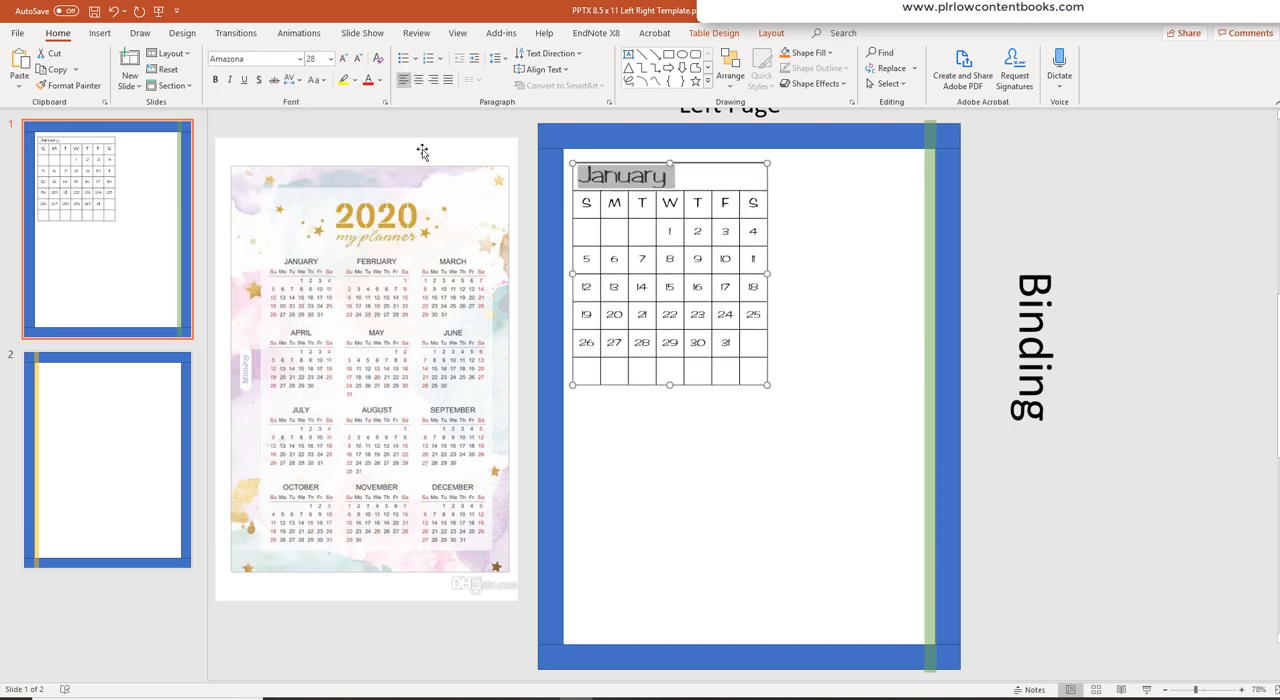
click(846, 238)
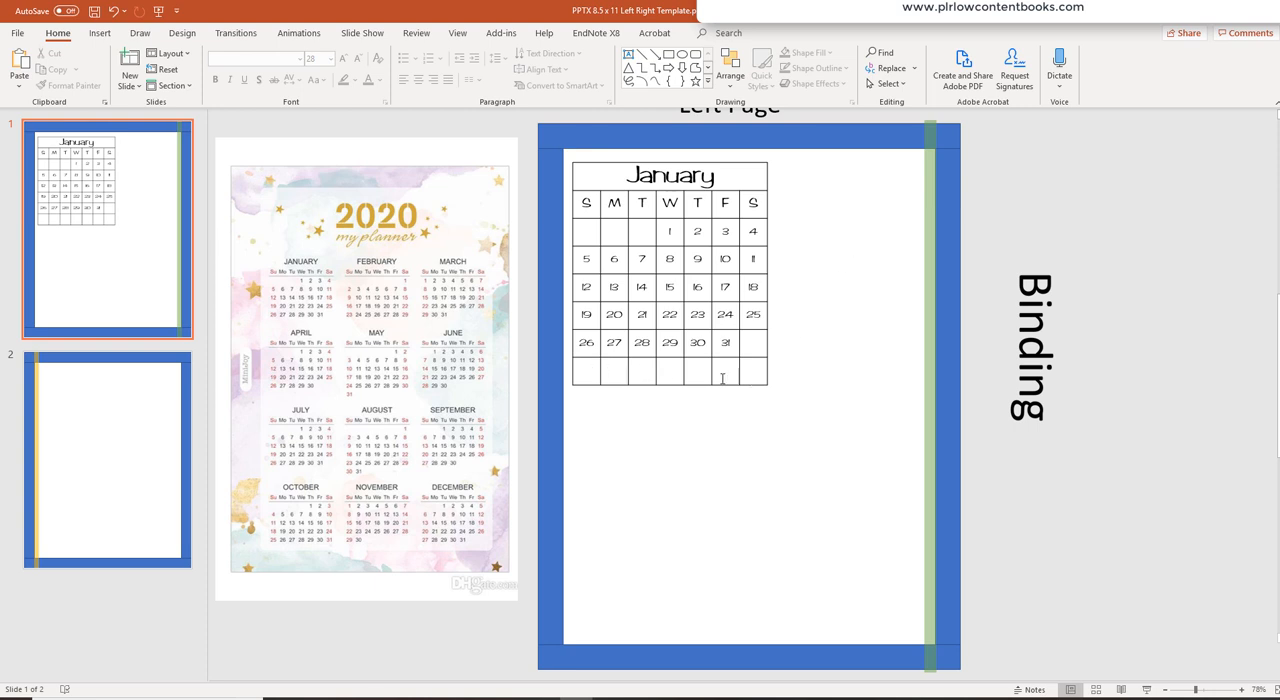
- Delete the empty bottom row of the calendar table
drag(592, 372, 750, 378)
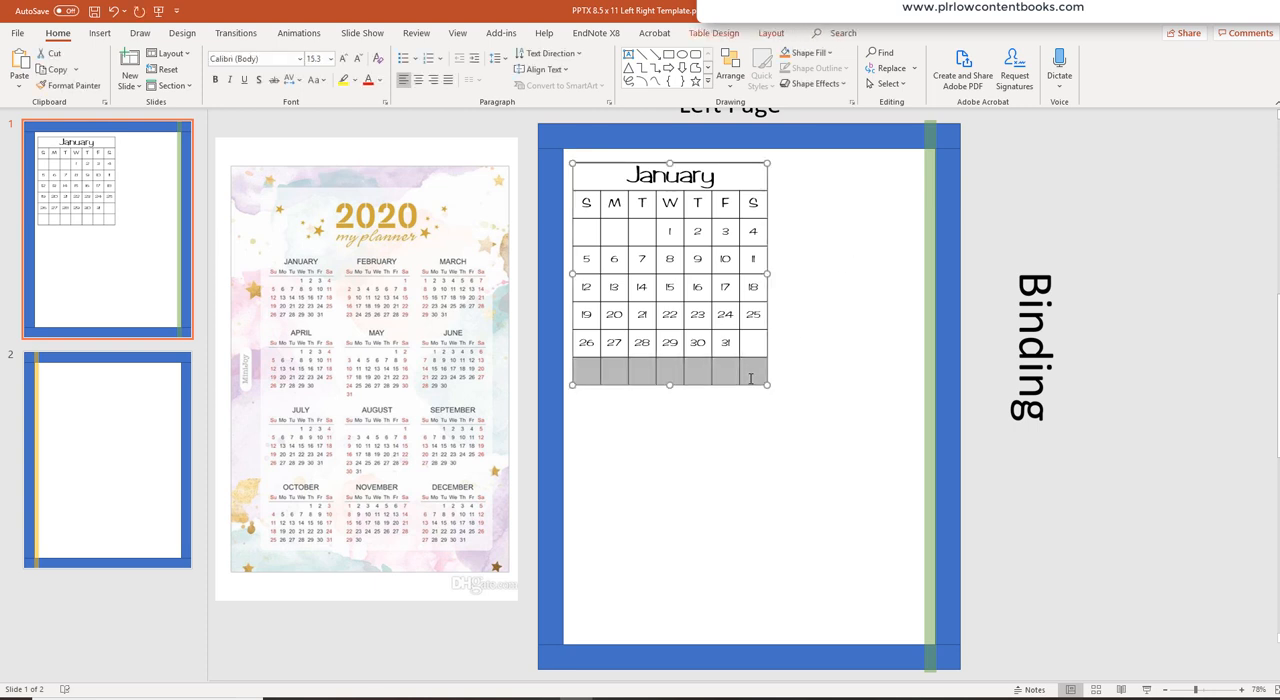
right_click(756, 378)
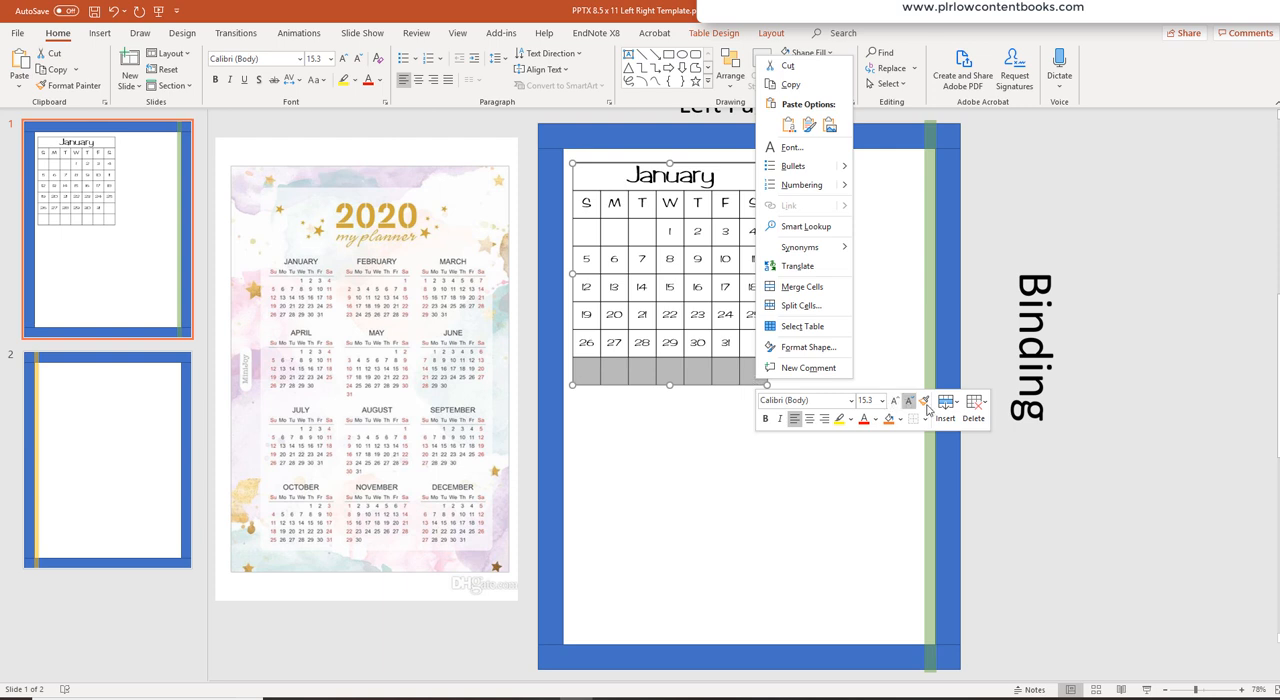
click(975, 404)
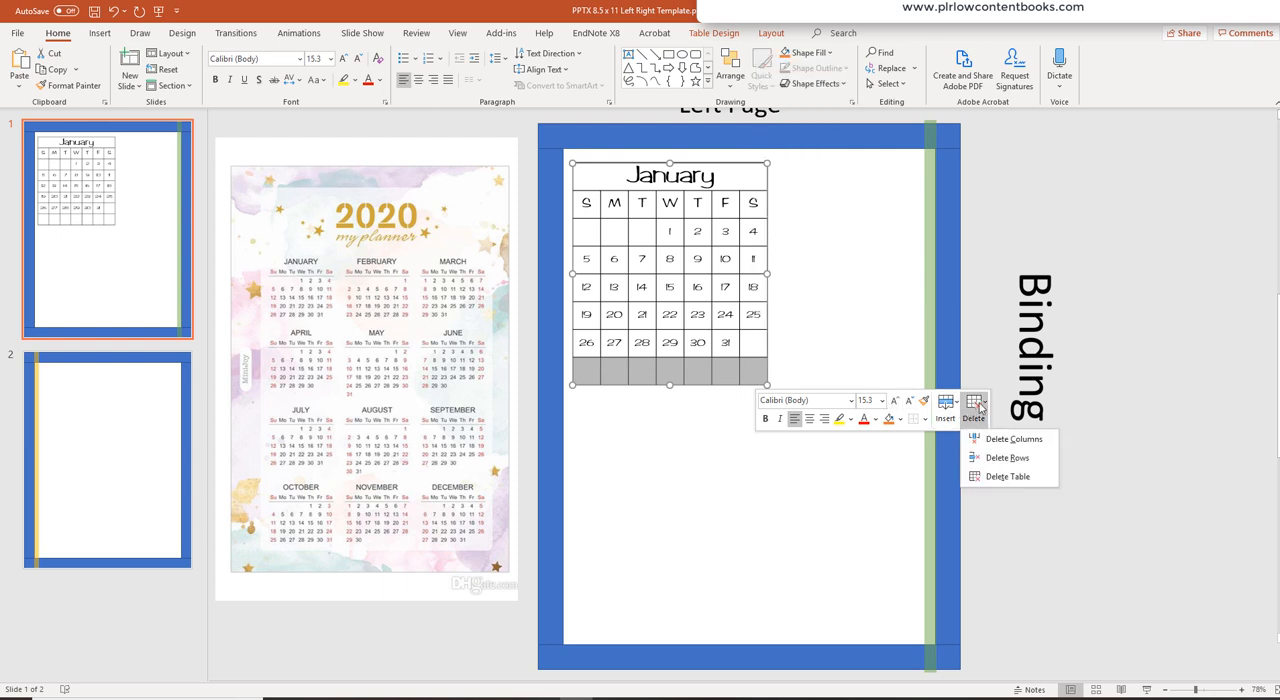
click(1005, 457)
click(837, 364)
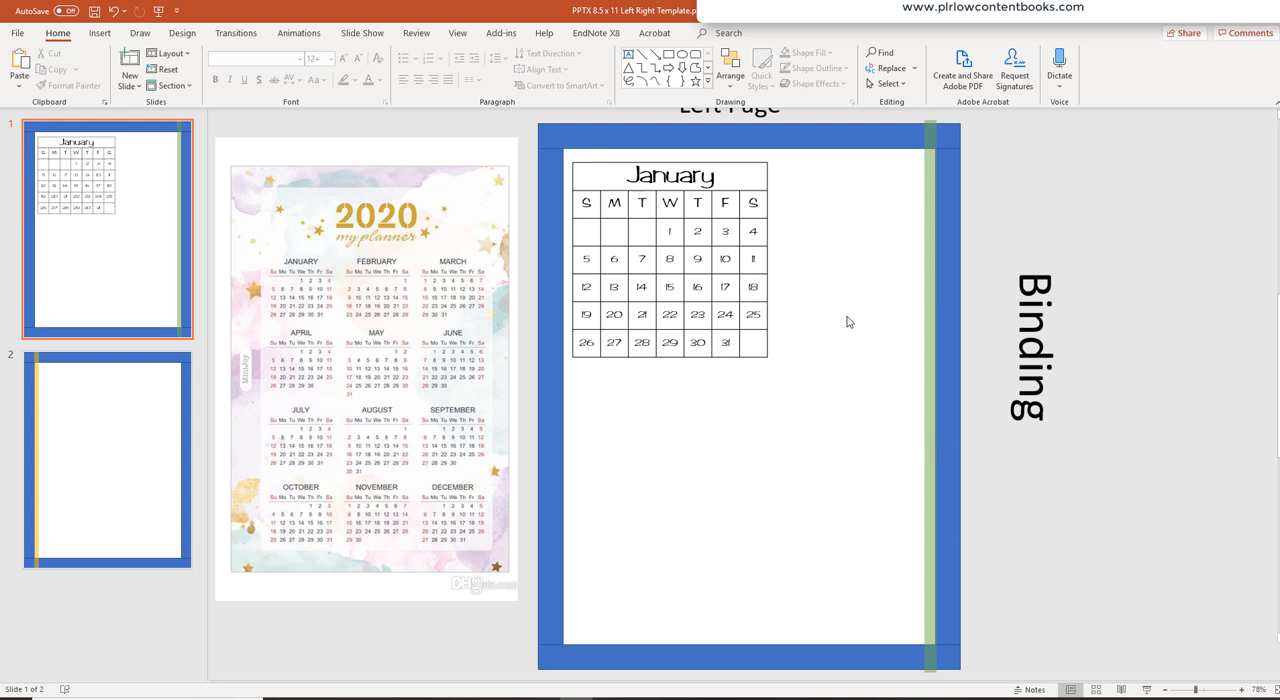
- Copy the January calendar table and paste it as a picture below the original
click(737, 162)
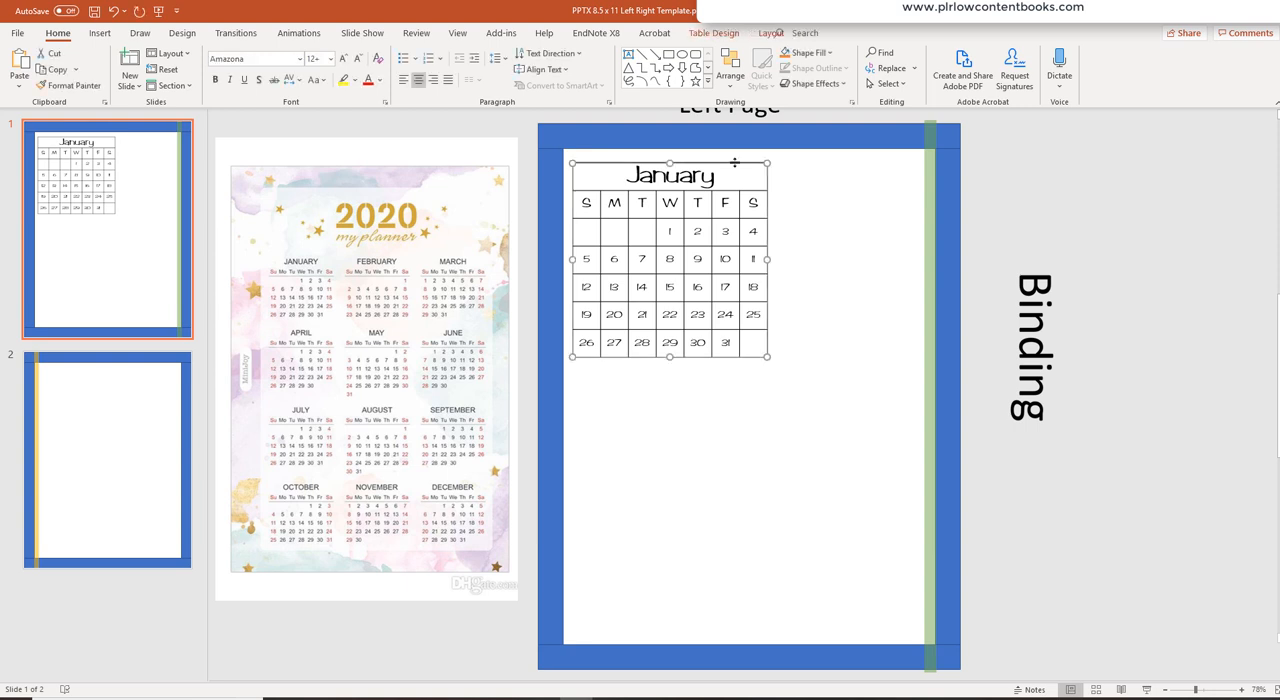
right_click(736, 163)
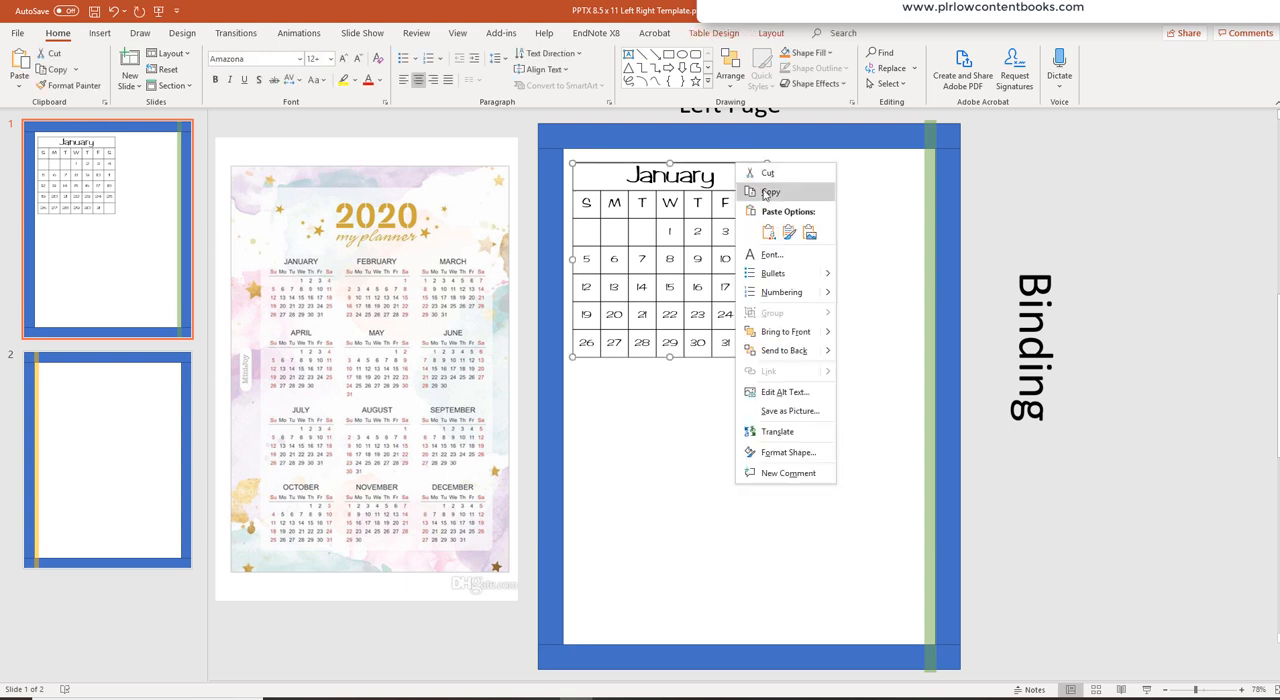
click(768, 191)
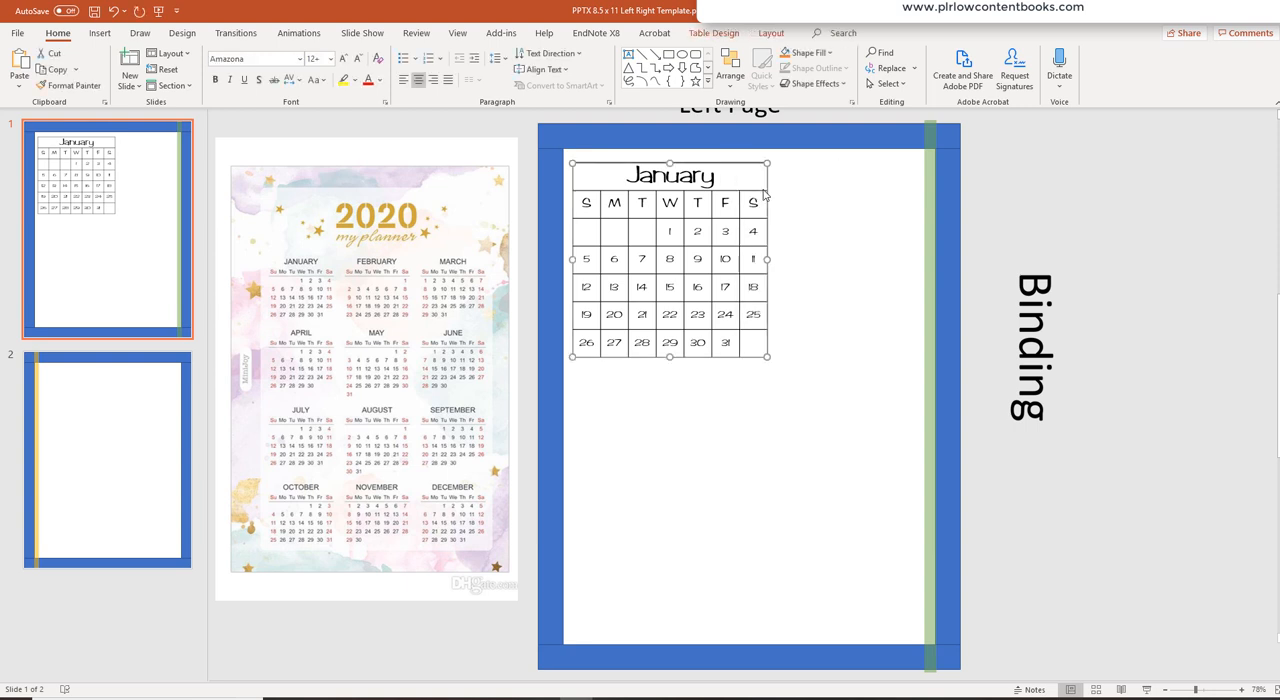
right_click(658, 422)
click(730, 450)
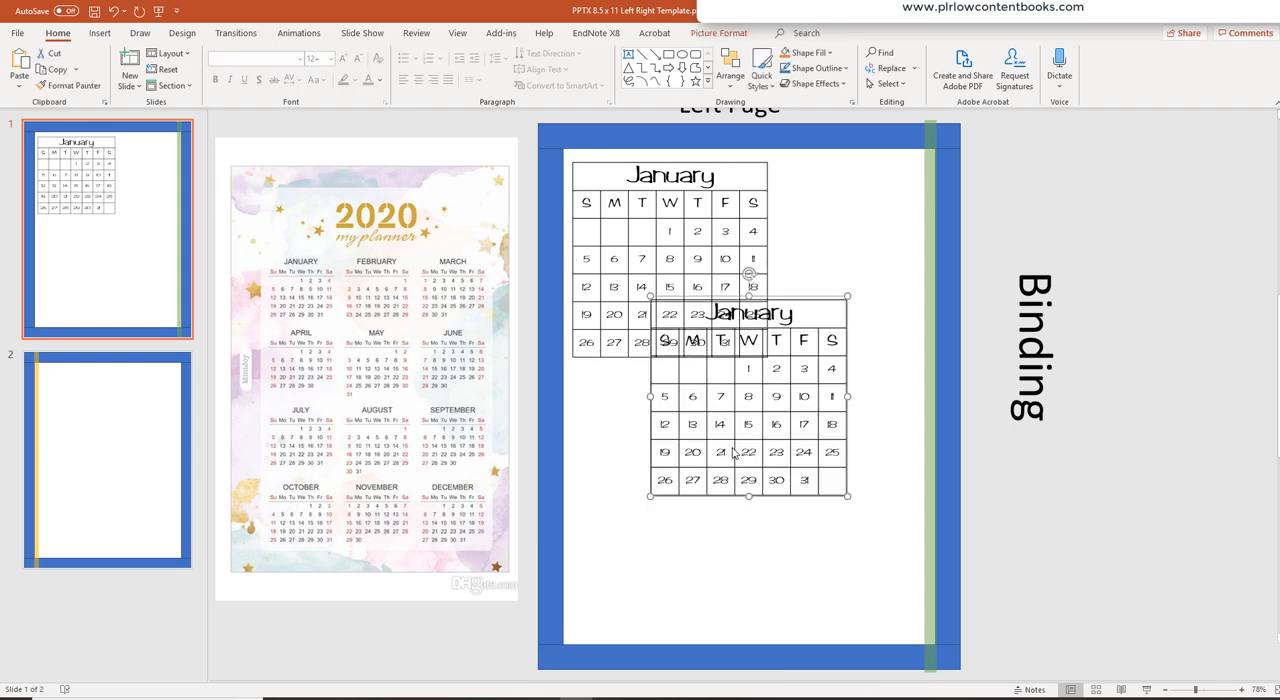
drag(733, 453, 681, 535)
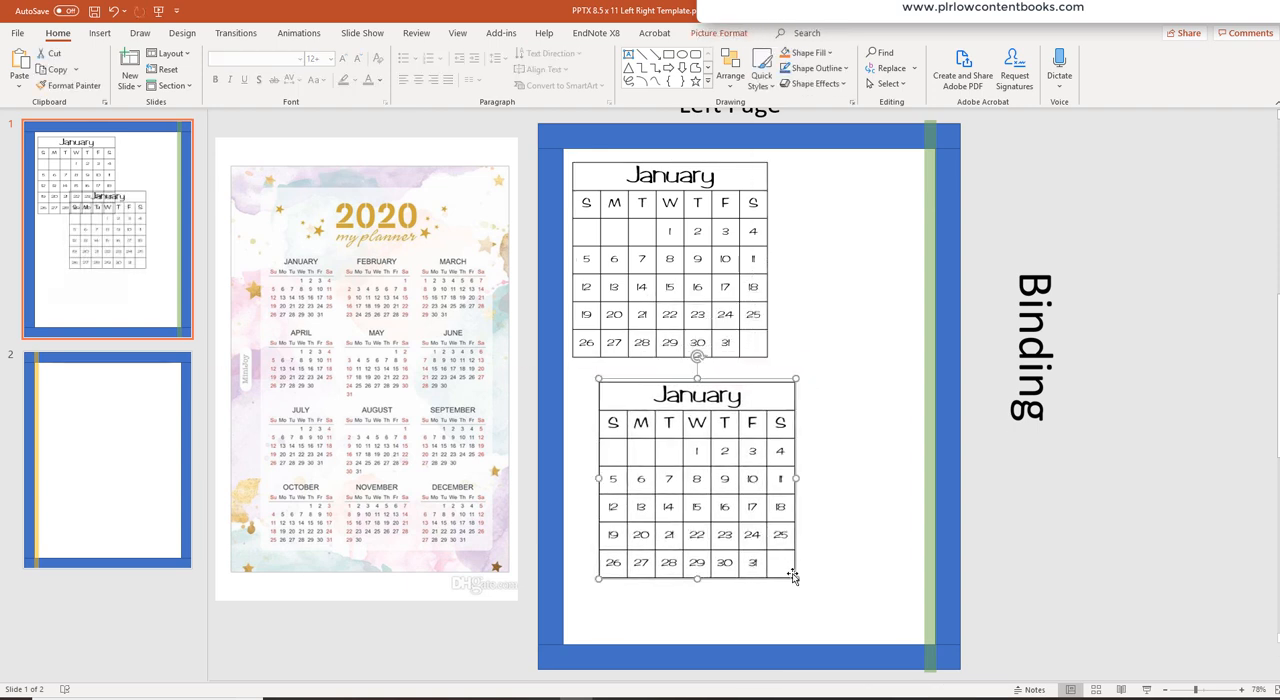
drag(794, 585, 862, 254)
drag(699, 246, 706, 413)
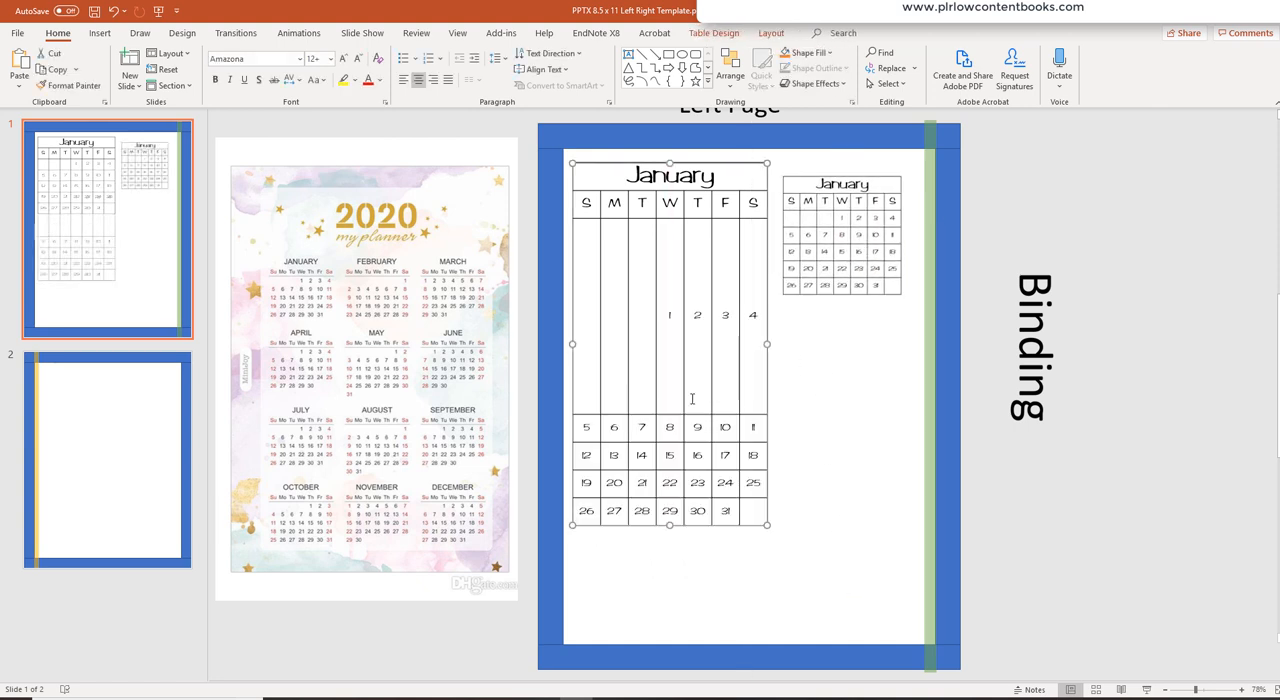
click(115, 12)
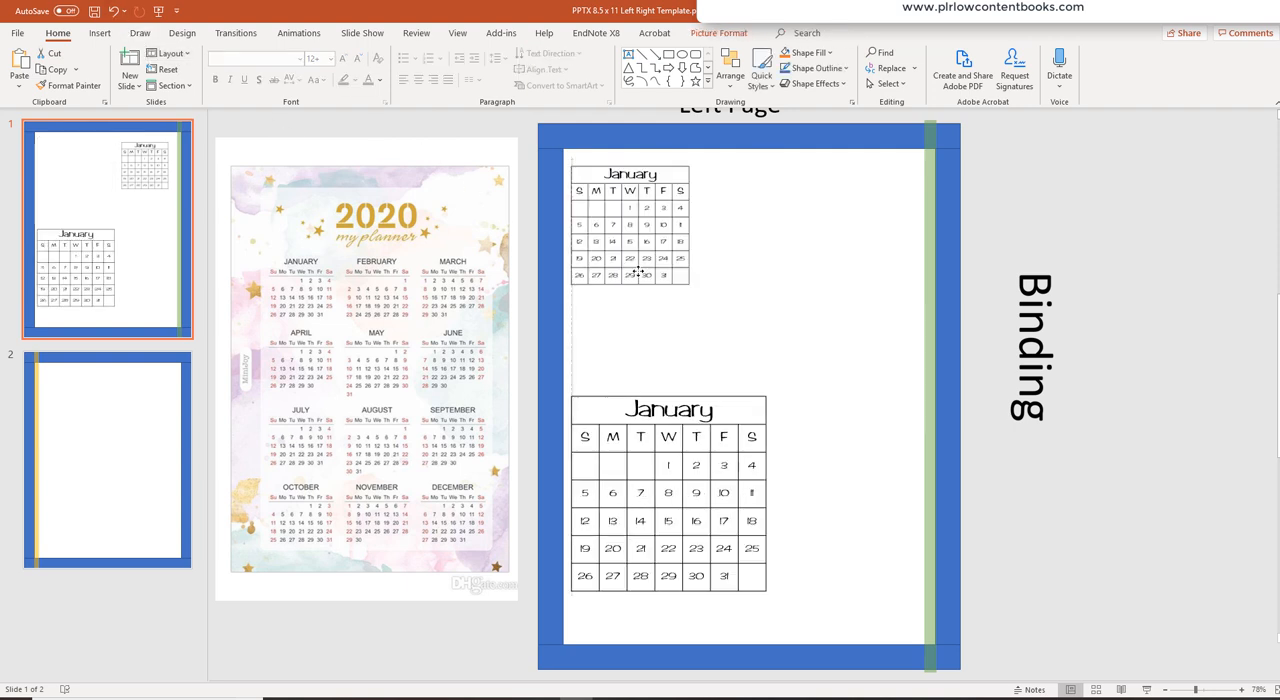
drag(641, 272, 644, 276)
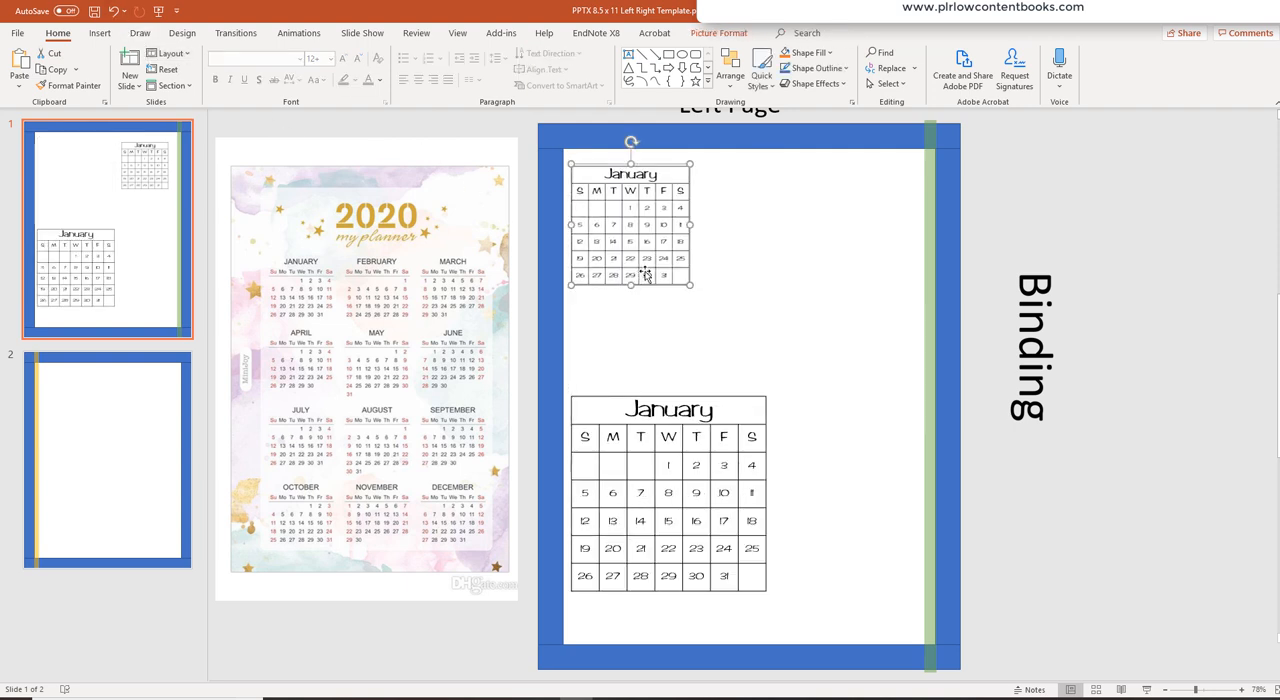
drag(648, 220, 784, 335)
drag(872, 318, 645, 226)
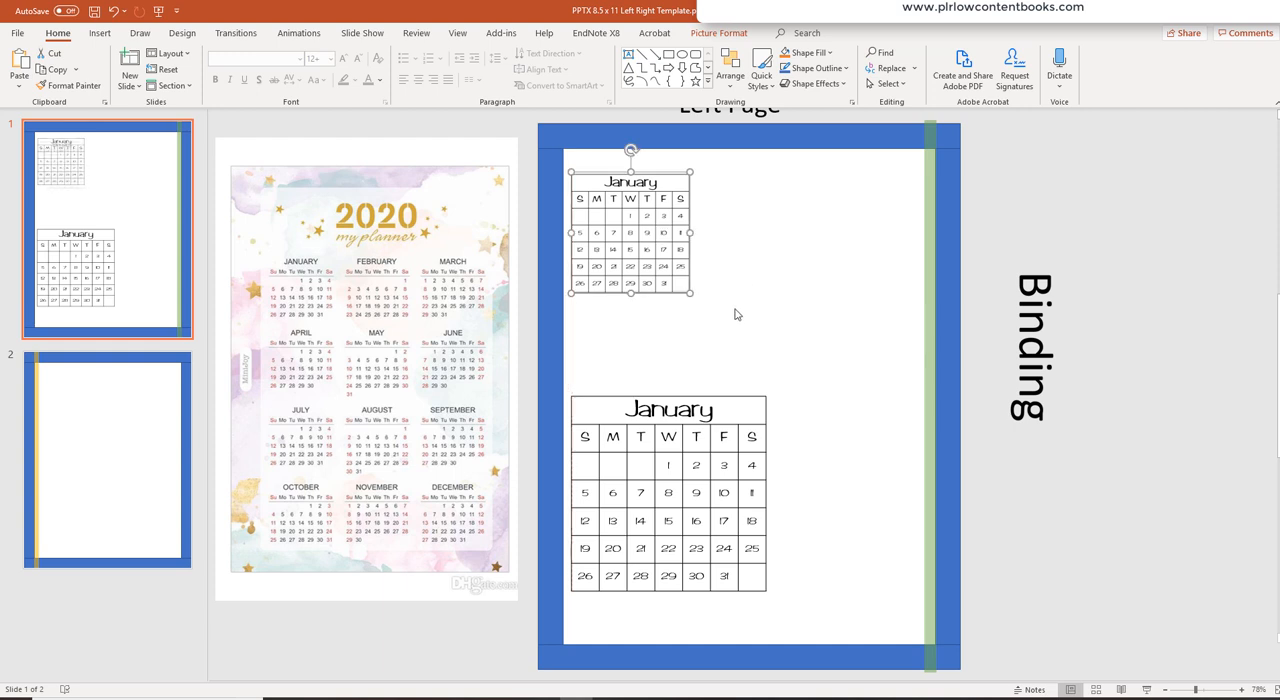
drag(689, 294, 710, 314)
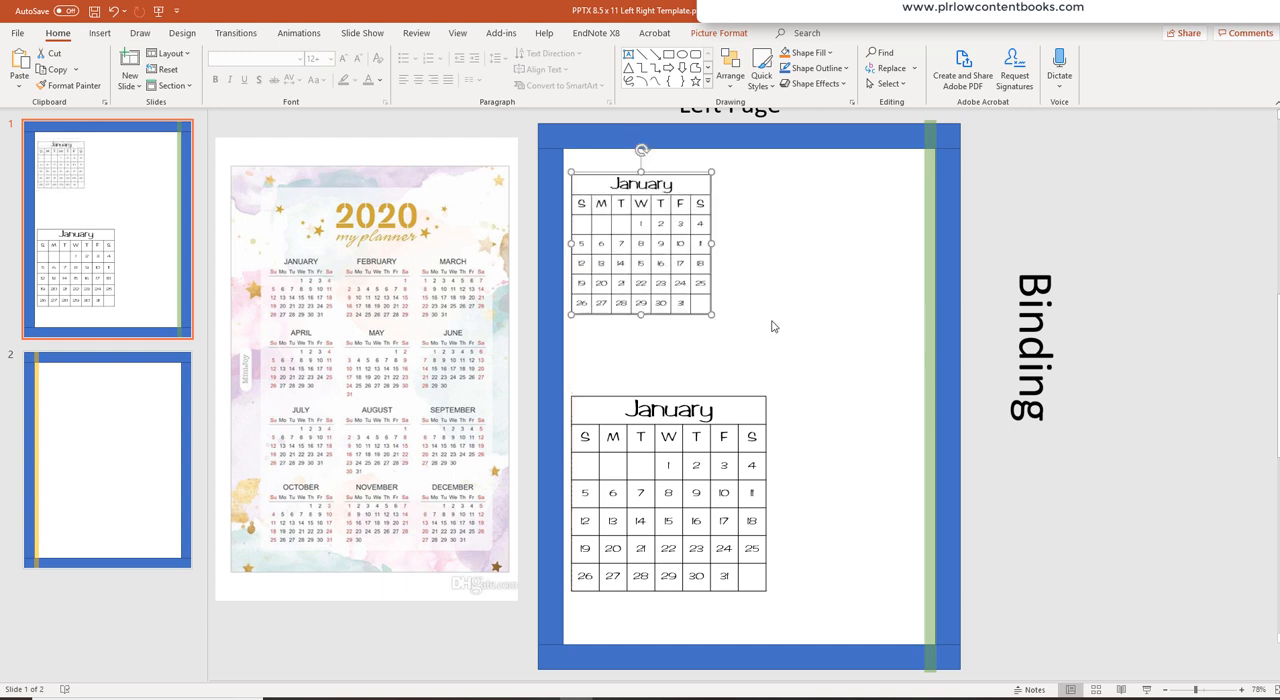
click(772, 326)
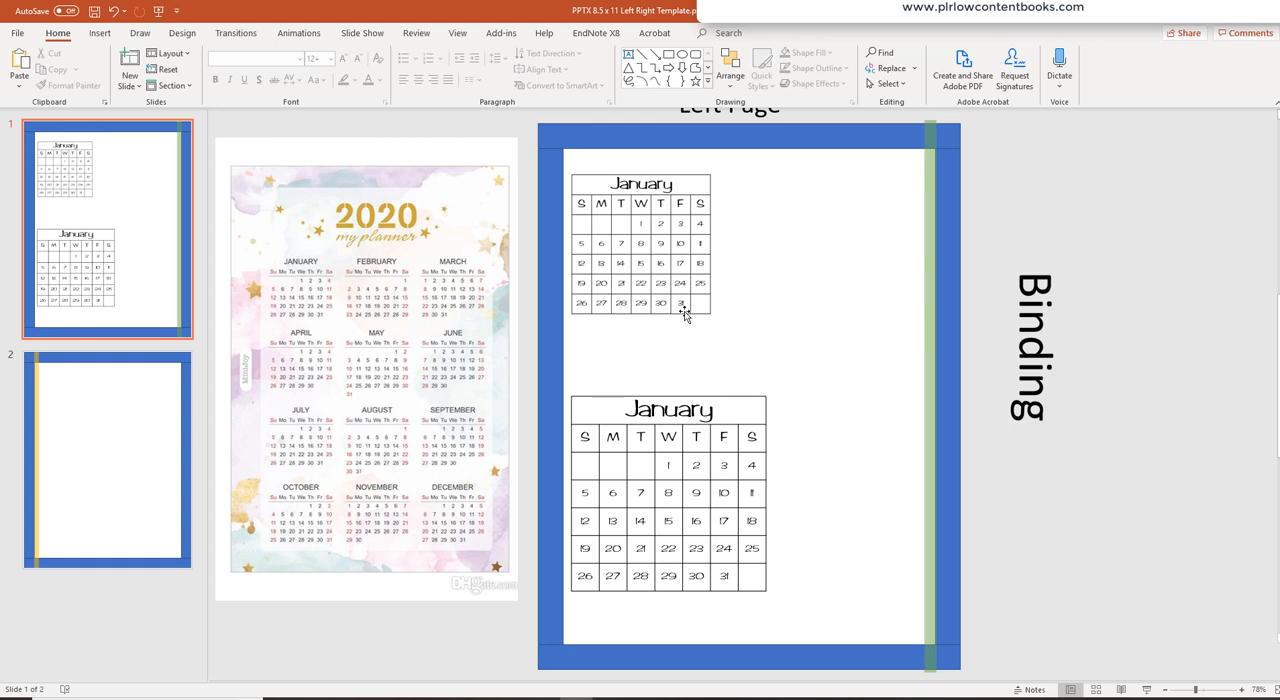
click(679, 256)
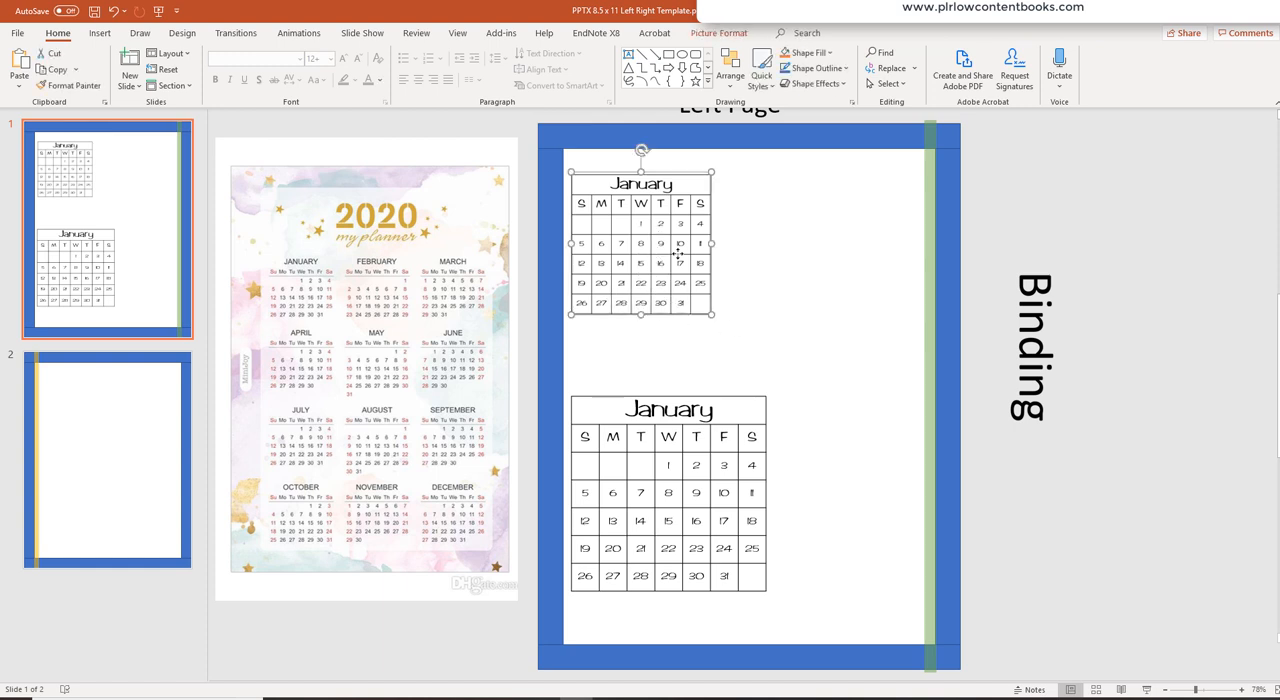
key(Delete)
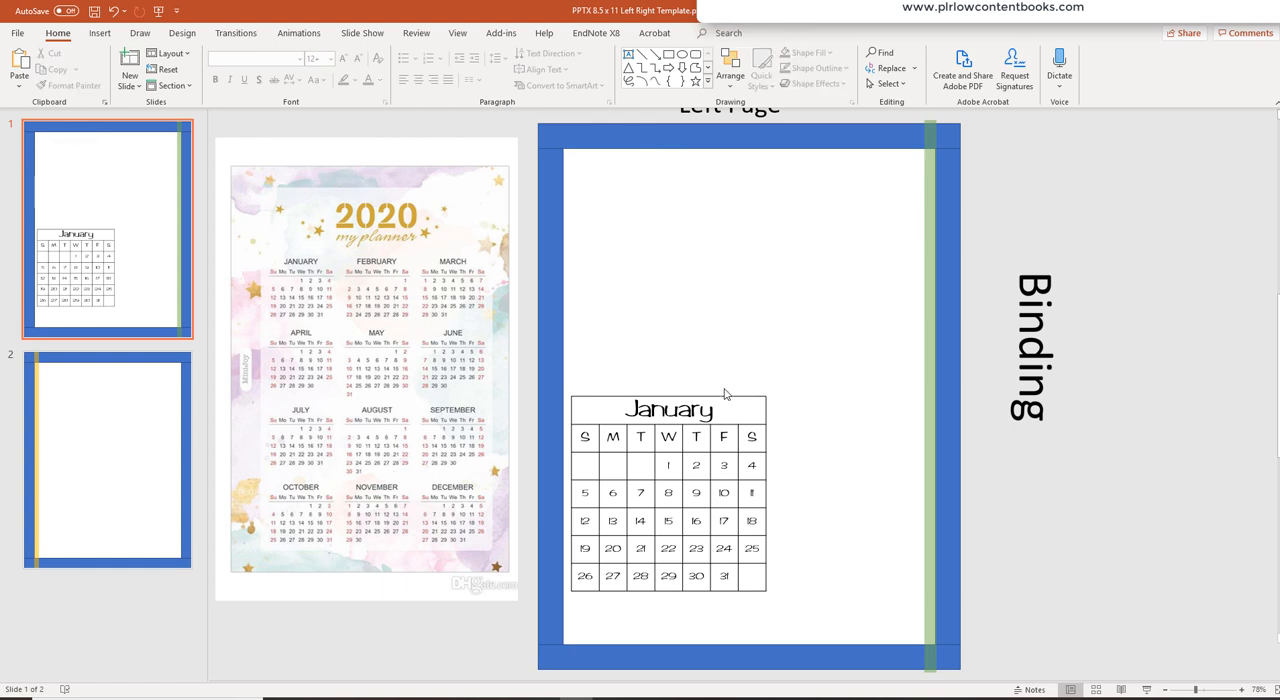
drag(721, 397, 732, 169)
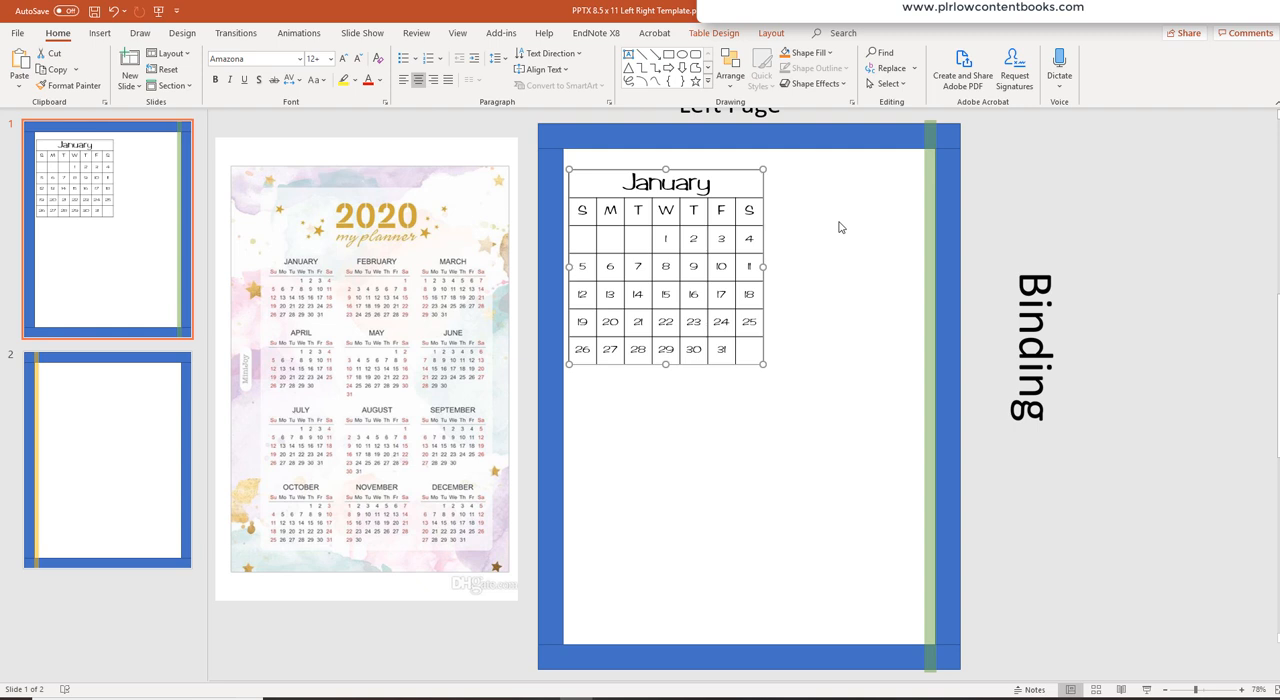
- Clear all the date numbers from the calendar table's day cells
mouse_move(665, 238)
mouse_down()
mouse_move(693, 294)
mouse_move(748, 350)
mouse_up()
key(Delete)
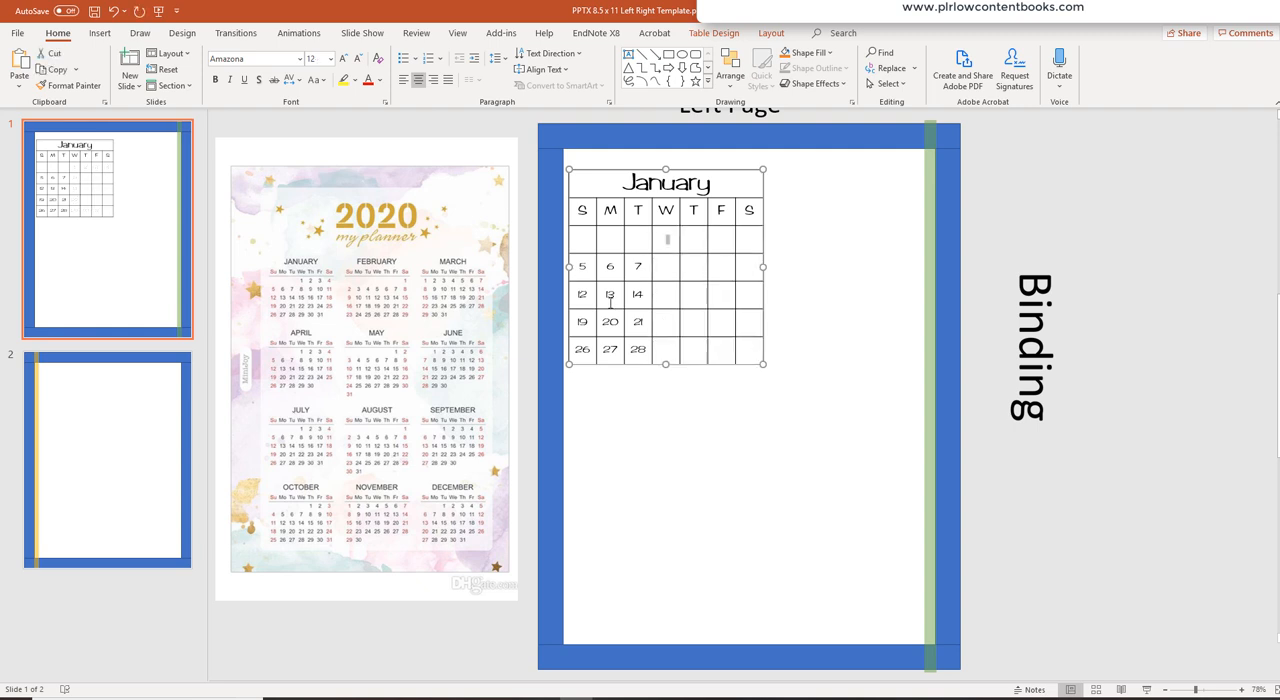
mouse_move(581, 246)
mouse_down()
mouse_move(620, 344)
mouse_move(639, 352)
mouse_up()
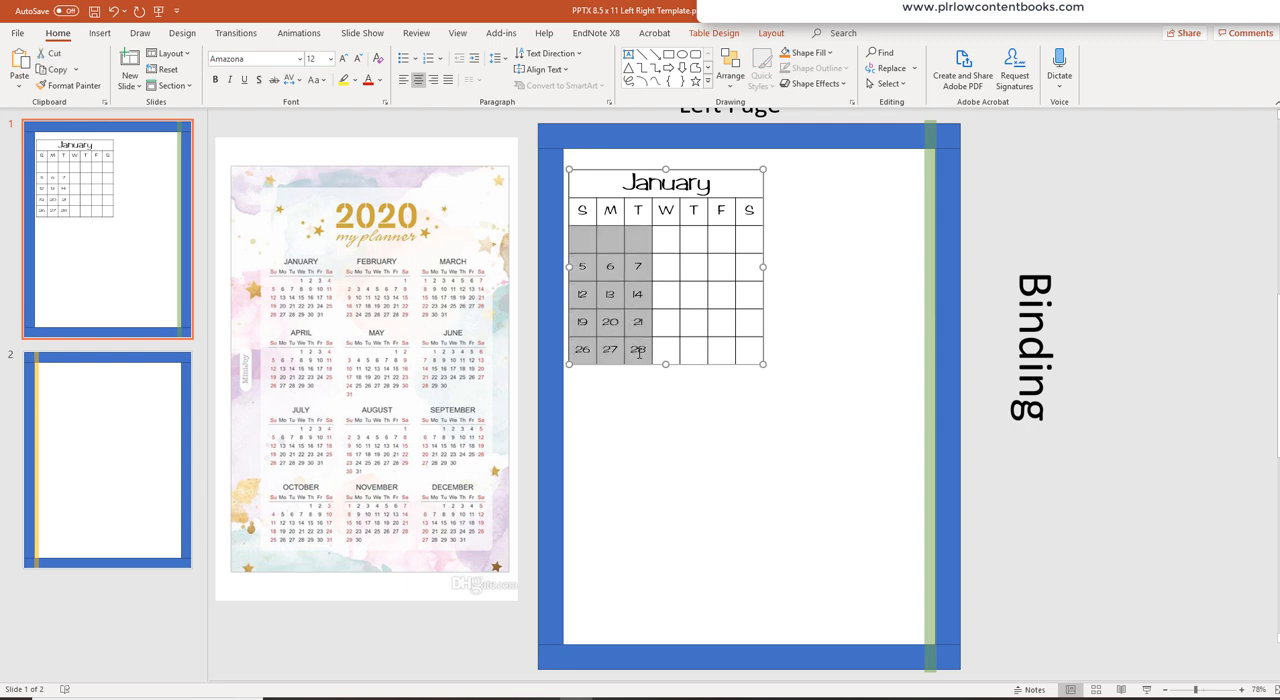
key(Delete)
- Delete the January title text from the calendar table's top row
drag(622, 183, 731, 191)
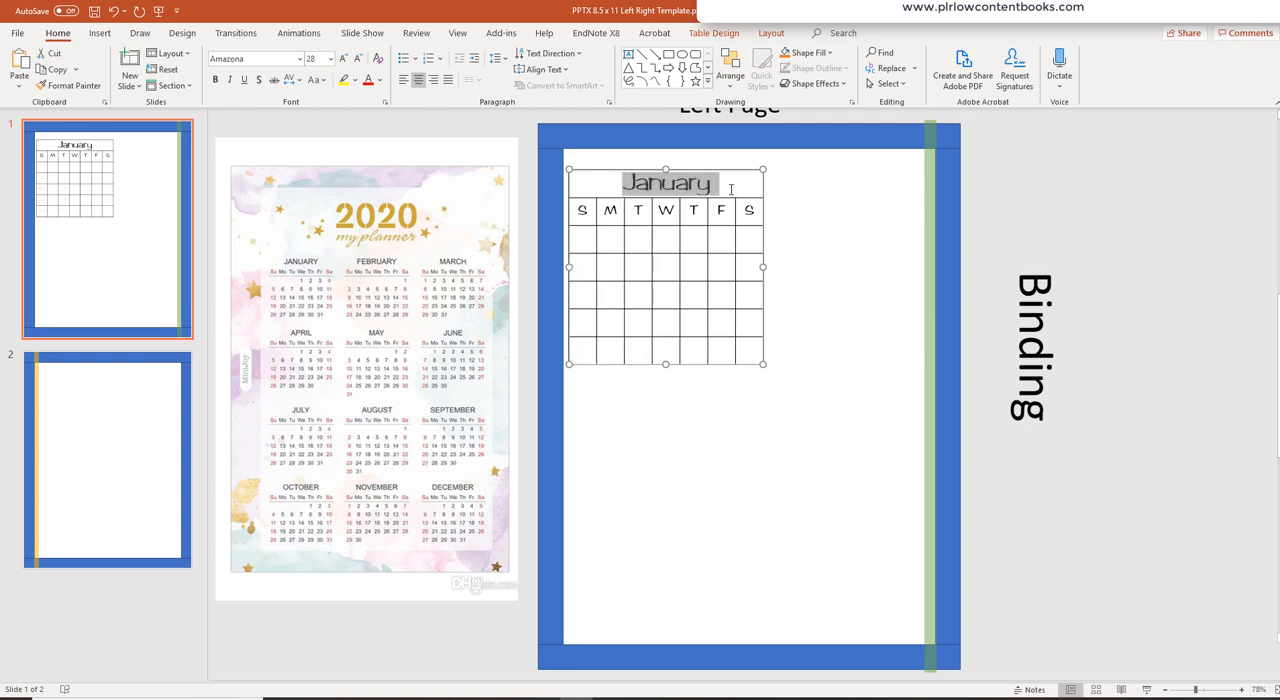
key(Delete)
click(824, 211)
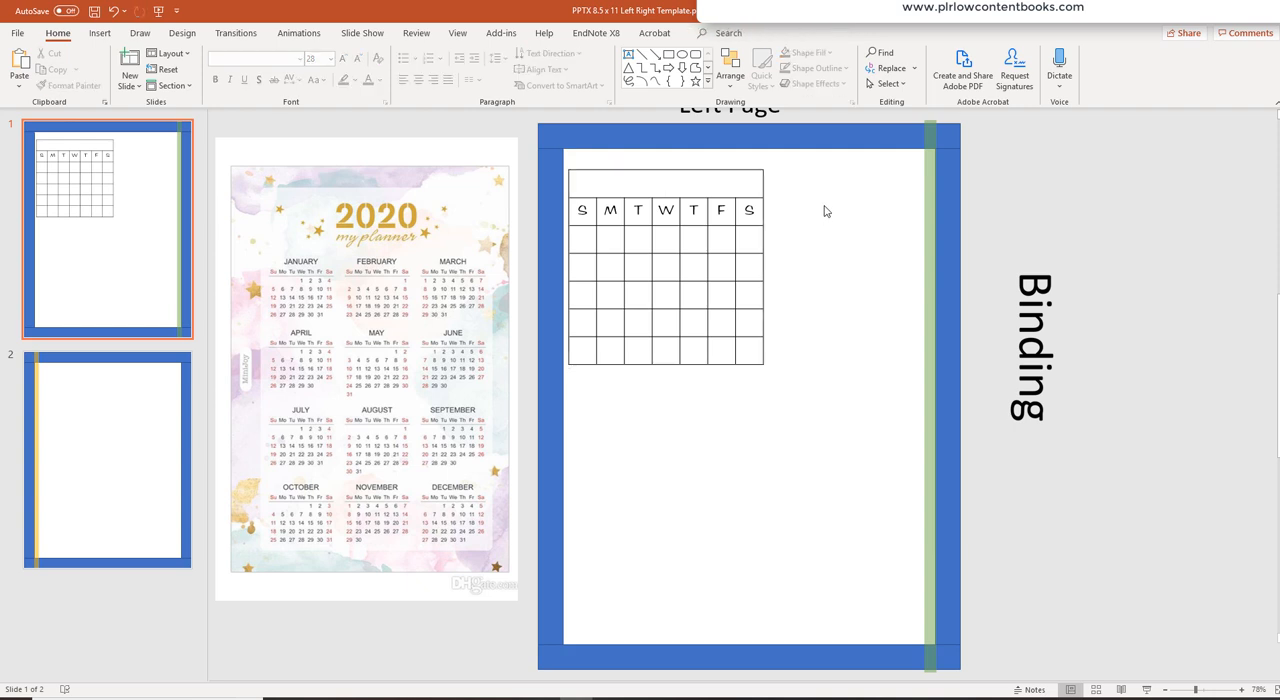
- Change the font of the weekday letters row to Century Gothic
click(643, 239)
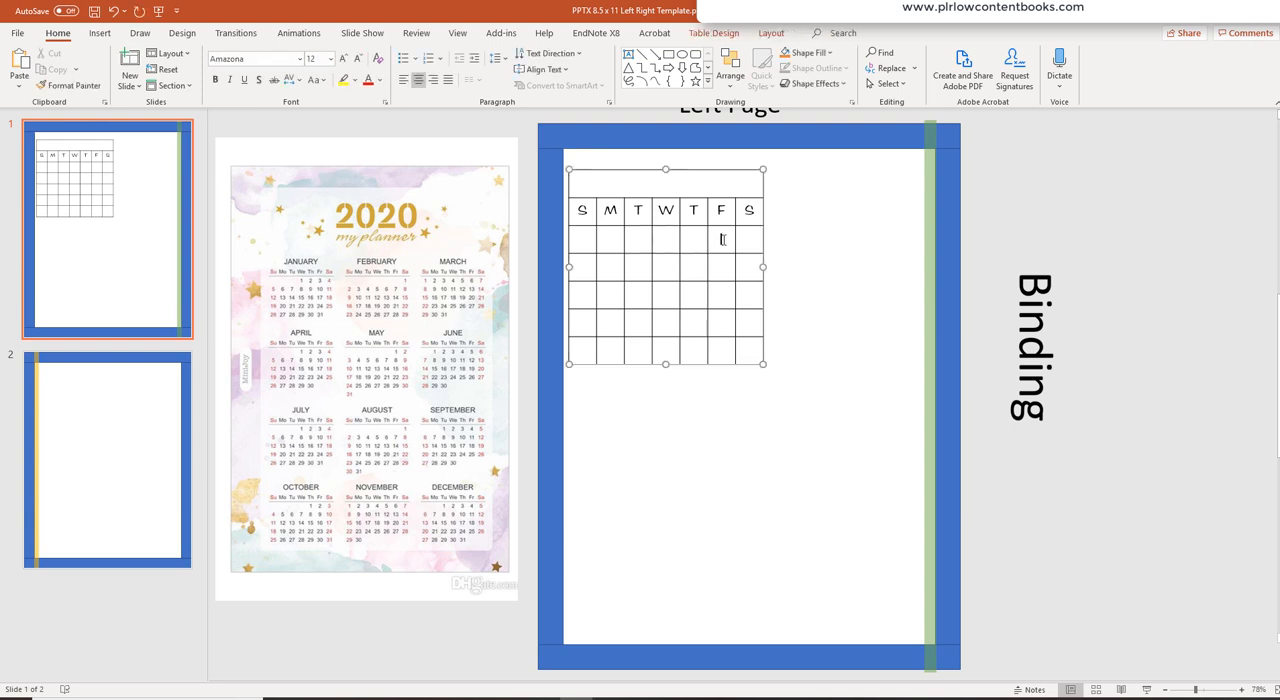
click(746, 296)
drag(598, 213, 758, 214)
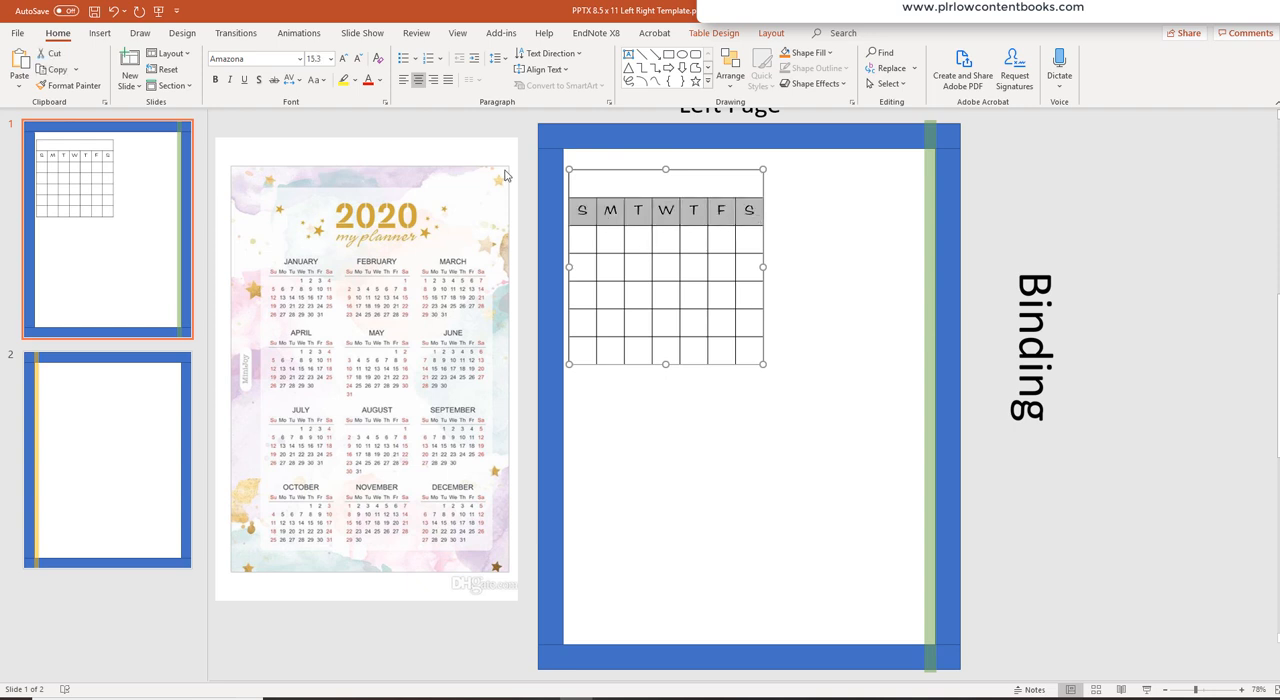
click(300, 59)
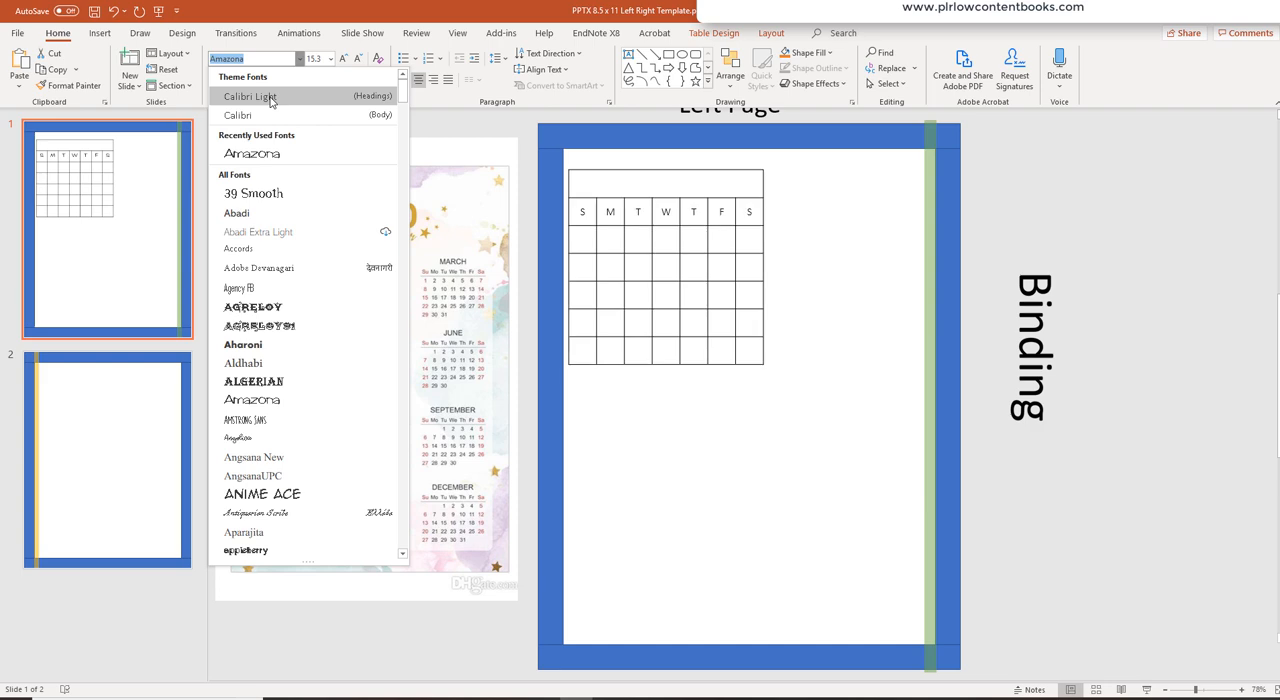
scroll(276, 397, down, 8)
scroll(276, 397, down, 10)
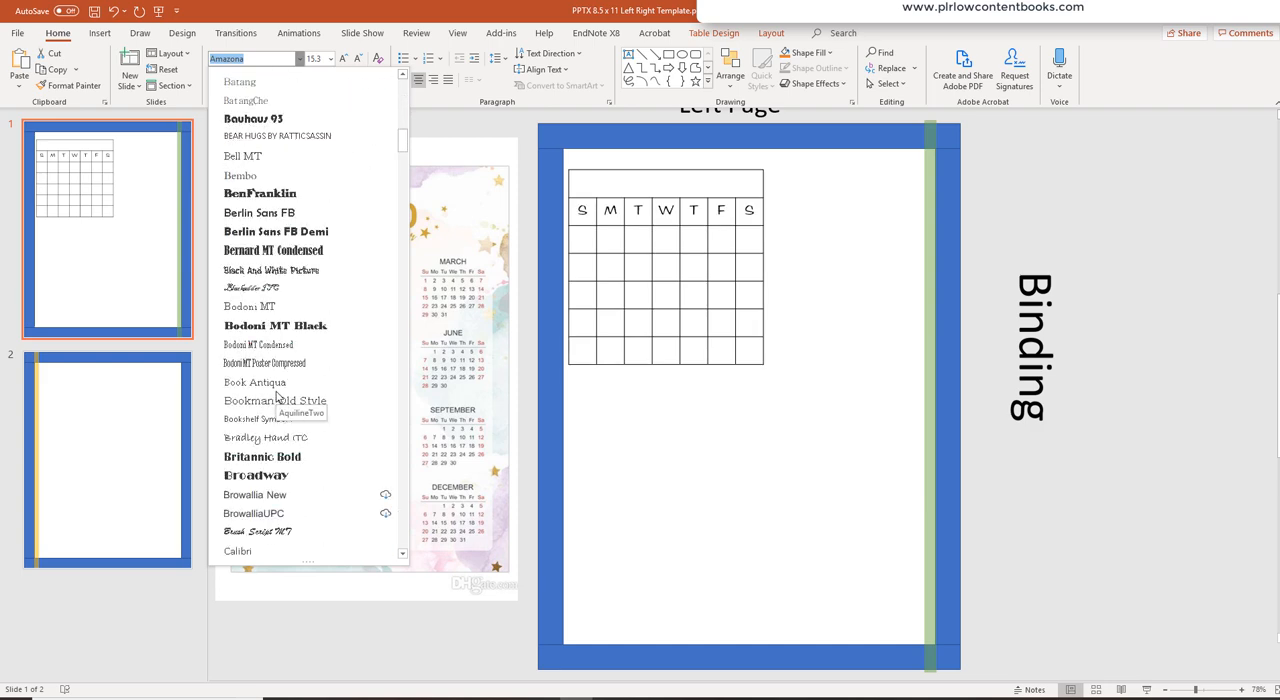
scroll(276, 397, down, 5)
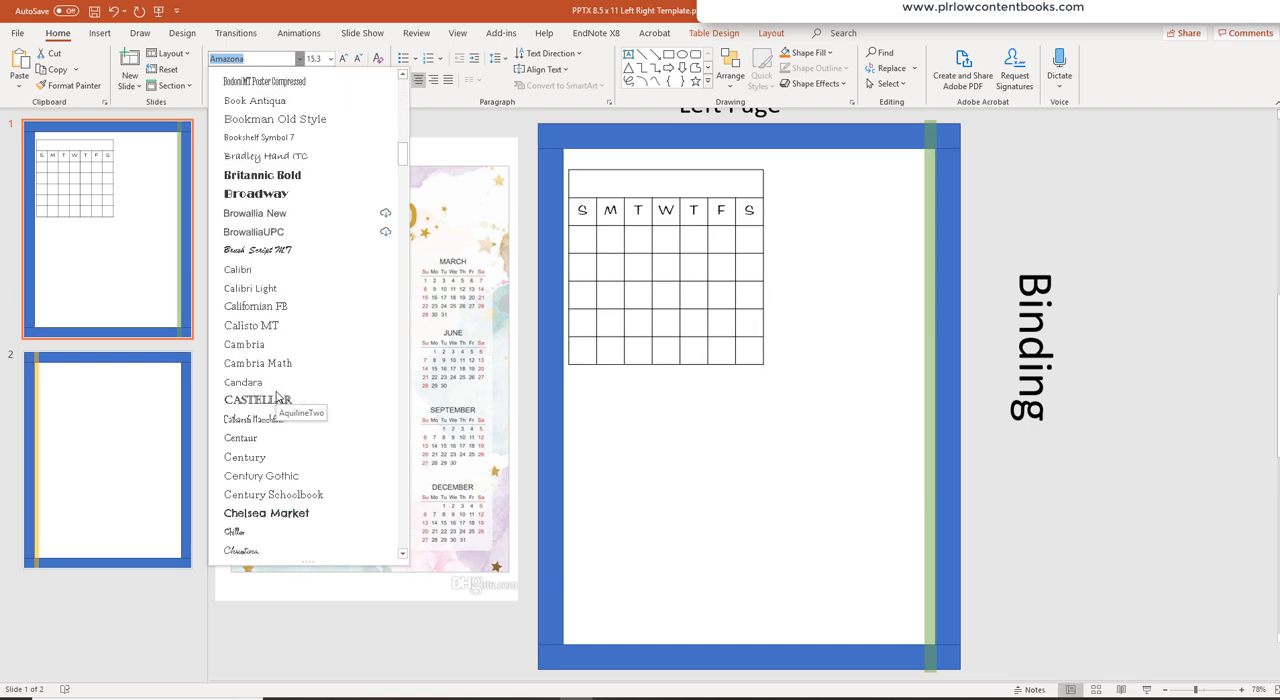
scroll(276, 397, down, 6)
click(265, 363)
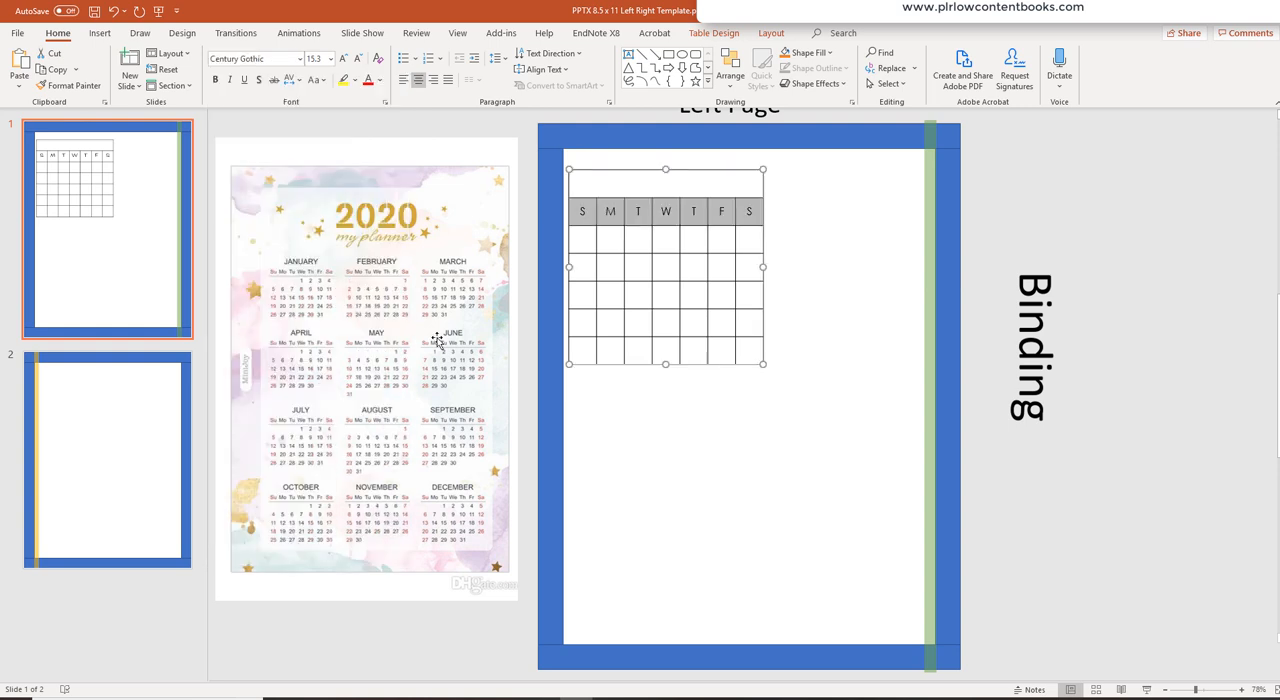
click(814, 229)
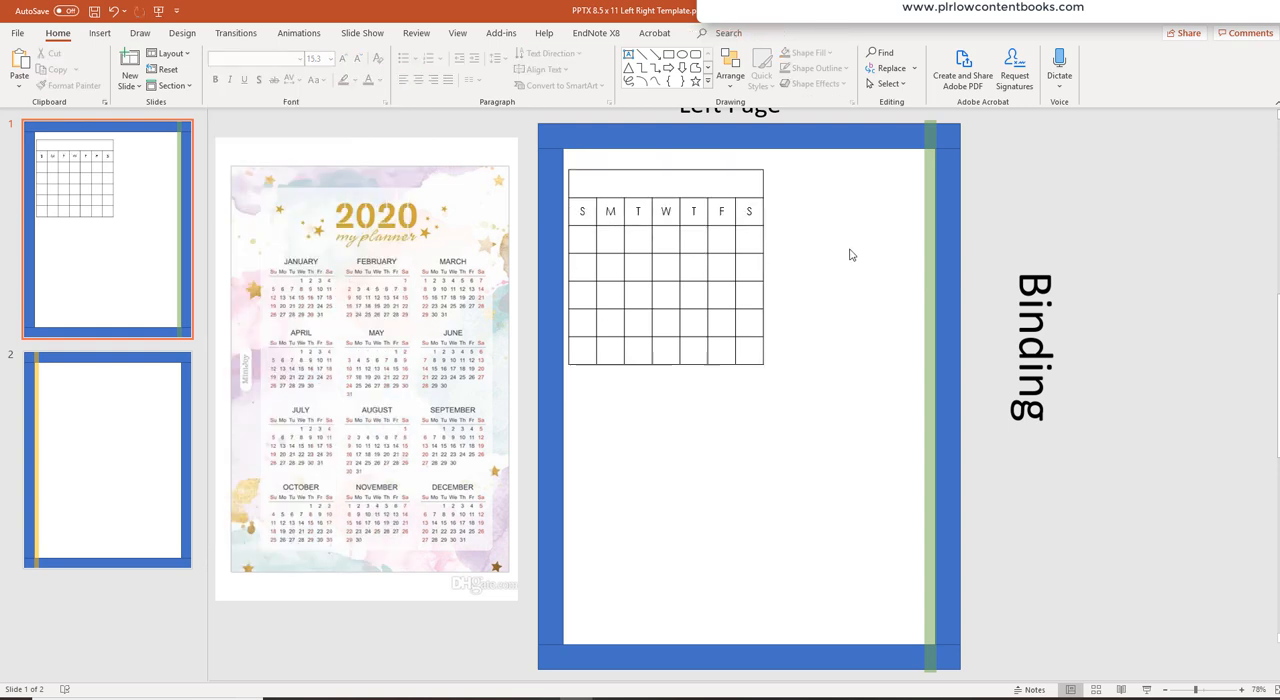
- Copy the blank calendar table and paste it as a picture below the original
click(695, 170)
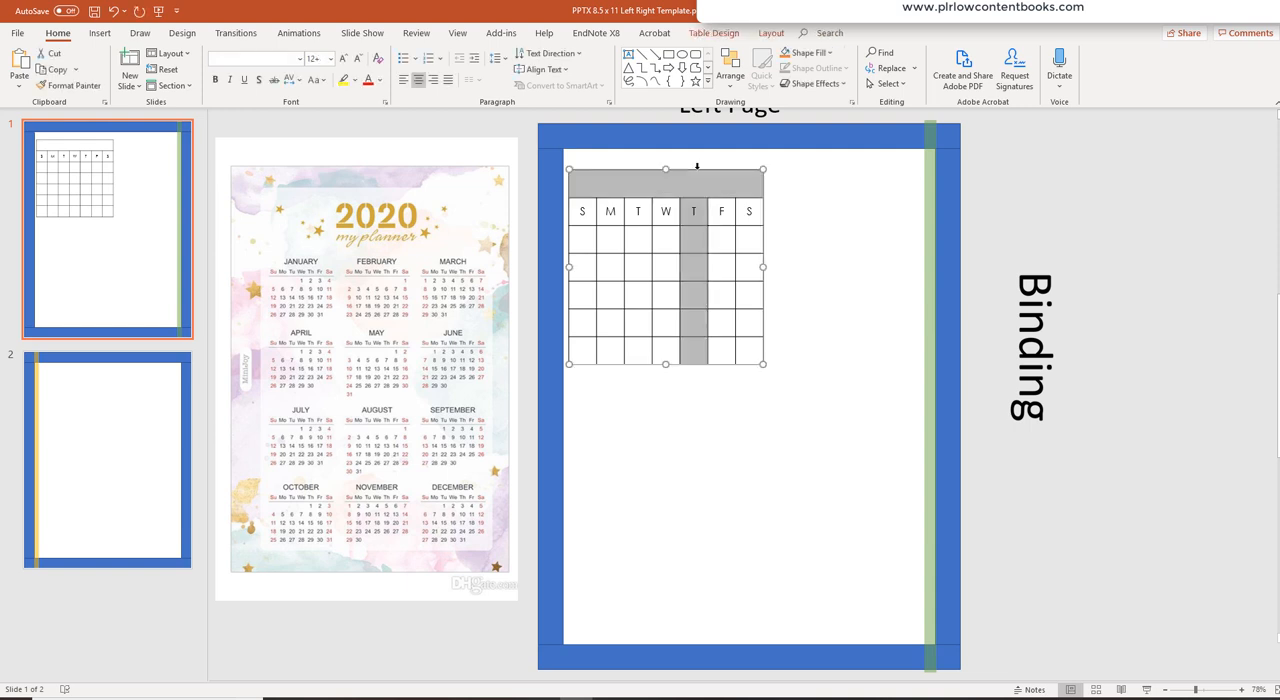
right_click(697, 170)
key(Escape)
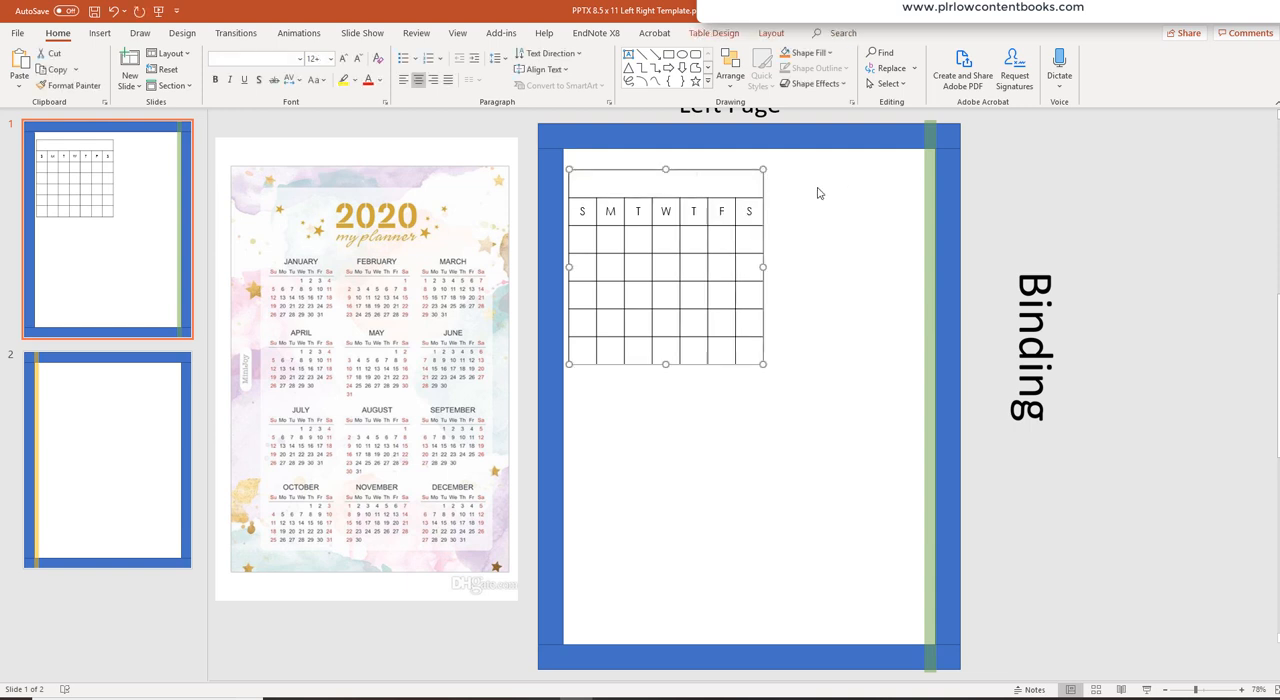
right_click(700, 173)
click(720, 199)
right_click(853, 205)
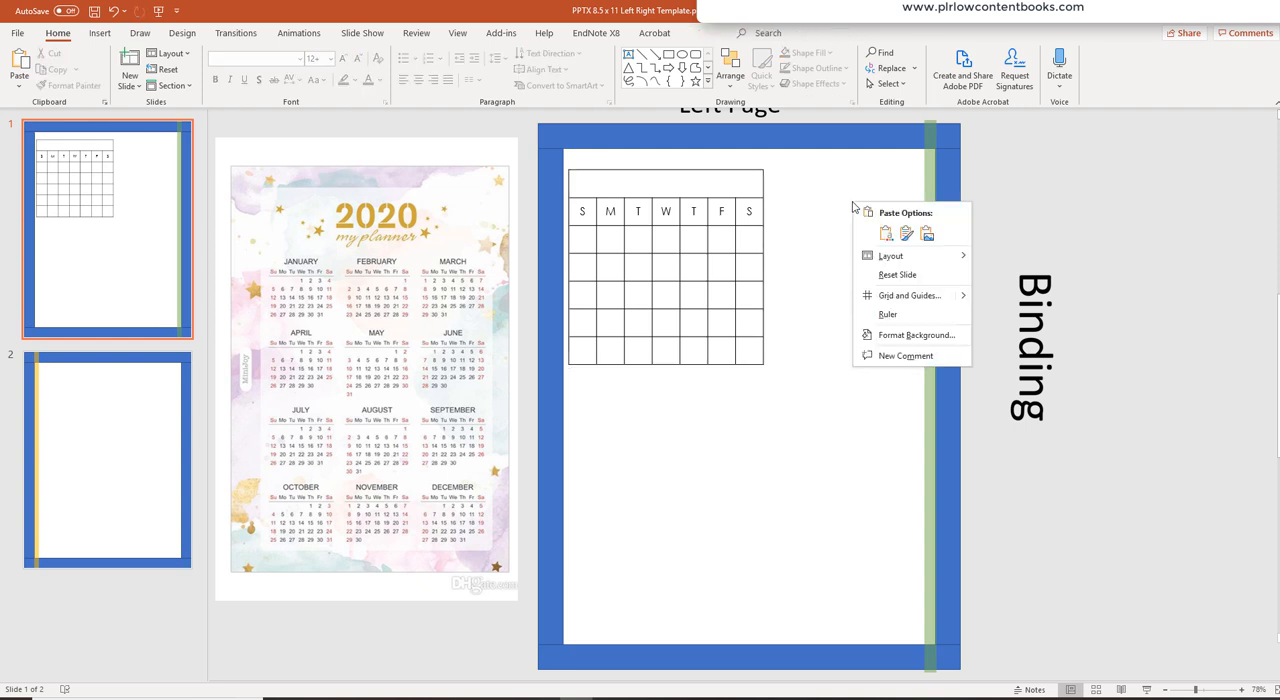
click(927, 233)
drag(797, 300, 727, 423)
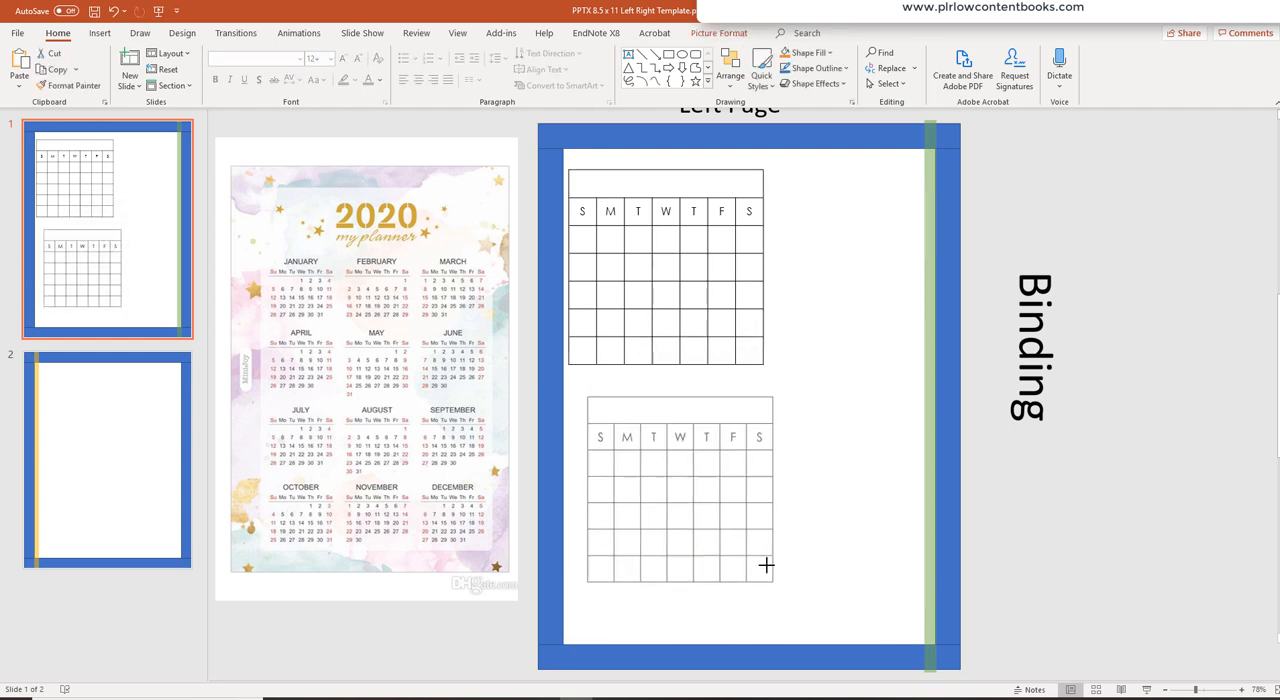
- Shrink the pasted calendar picture to about two-thirds size and align it under the table's left edge
drag(766, 566, 708, 517)
click(775, 505)
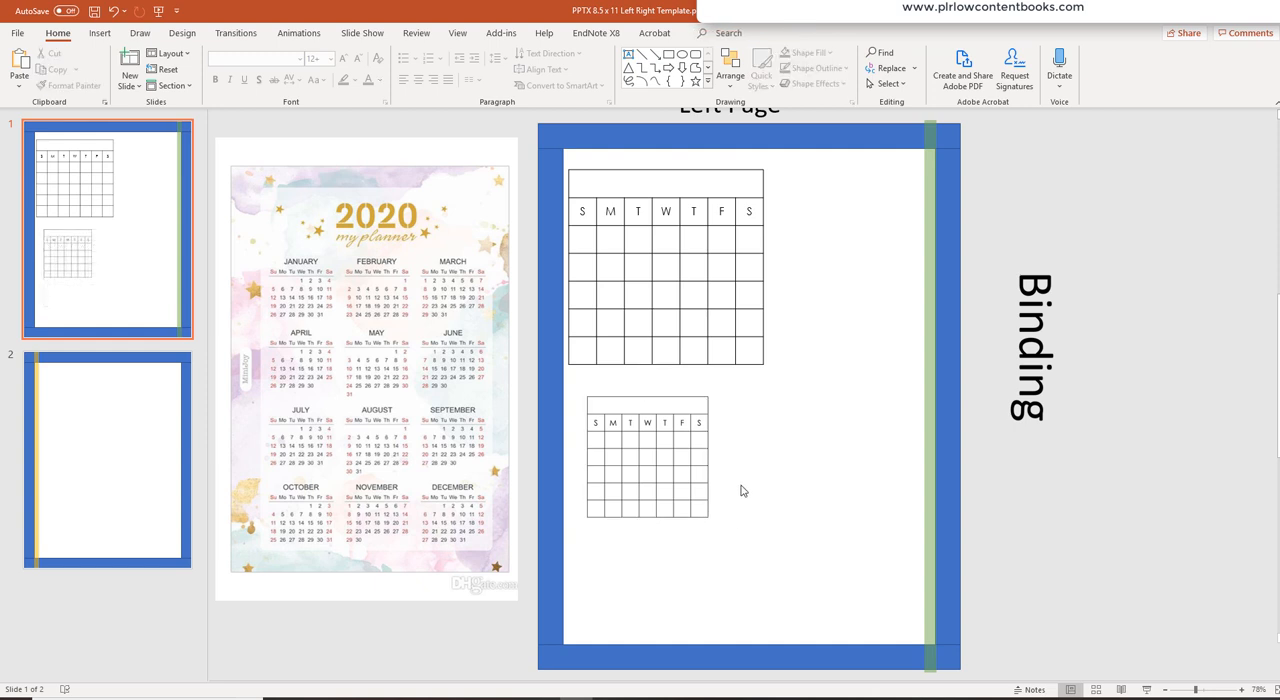
click(617, 444)
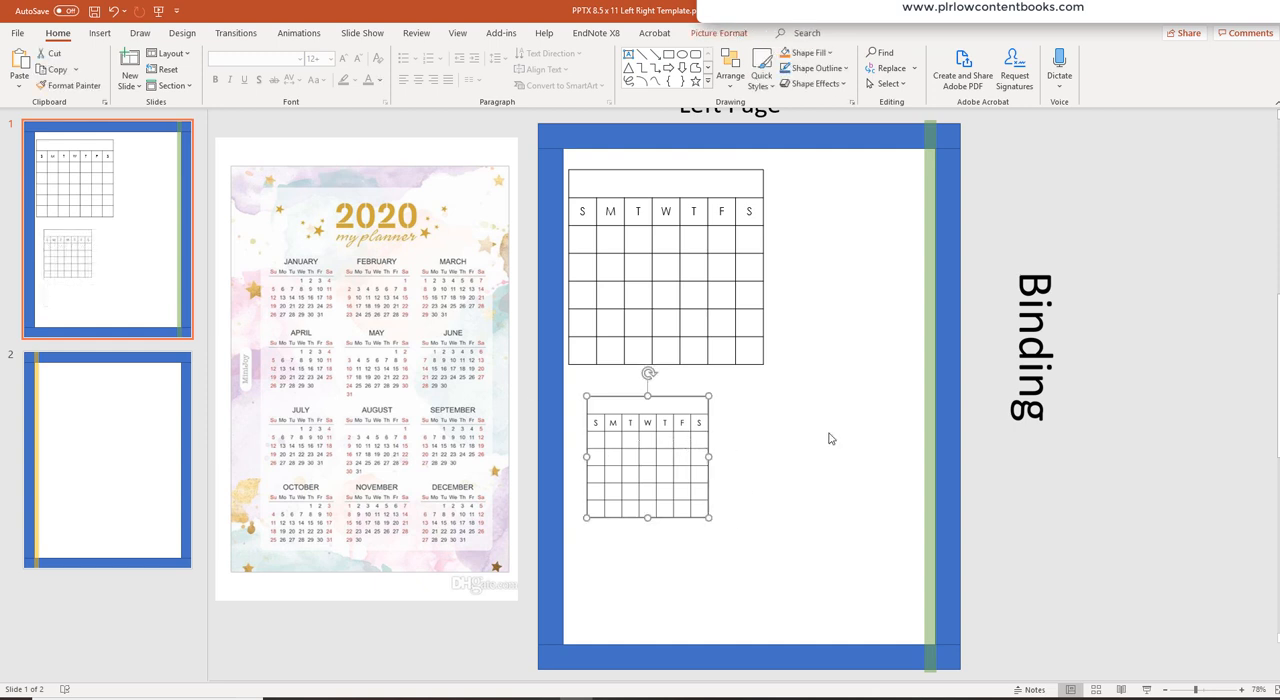
mouse_move(678, 453)
mouse_down()
mouse_move(669, 480)
mouse_move(665, 452)
mouse_up()
- Duplicate the small calendar picture, placing a smaller copy to its right beneath the table
right_click(665, 452)
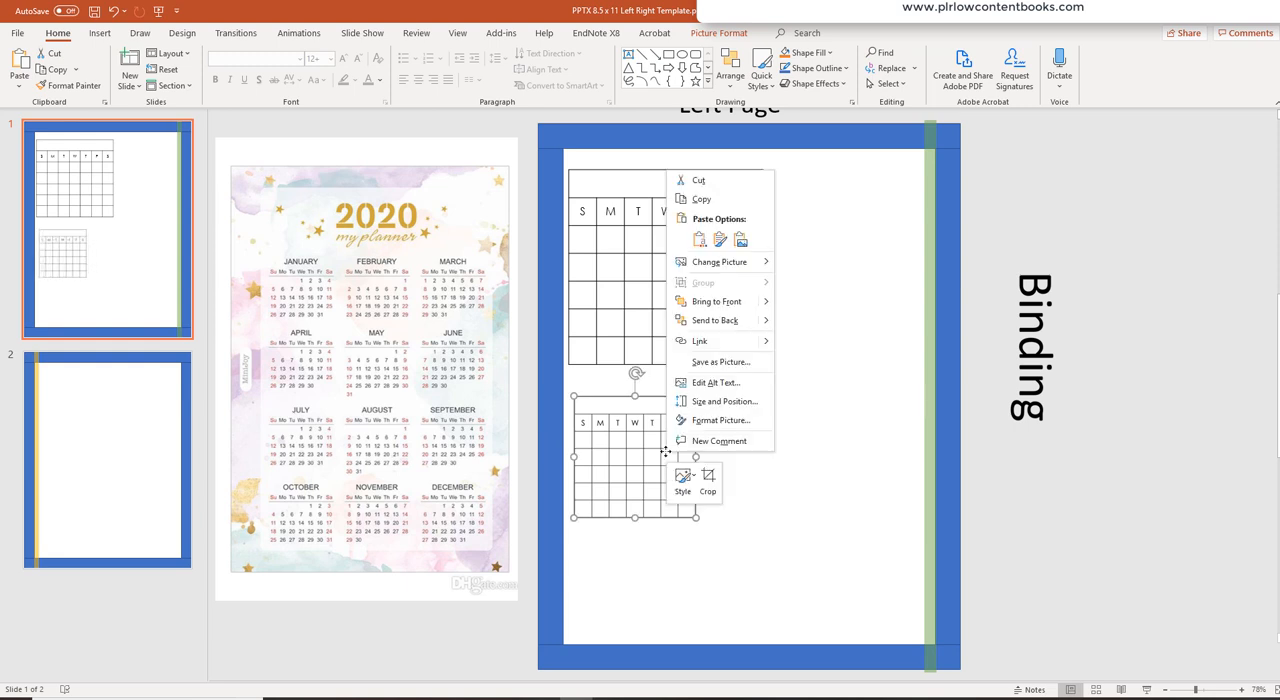
click(700, 199)
right_click(816, 252)
click(871, 286)
drag(733, 398, 746, 458)
drag(823, 516, 786, 478)
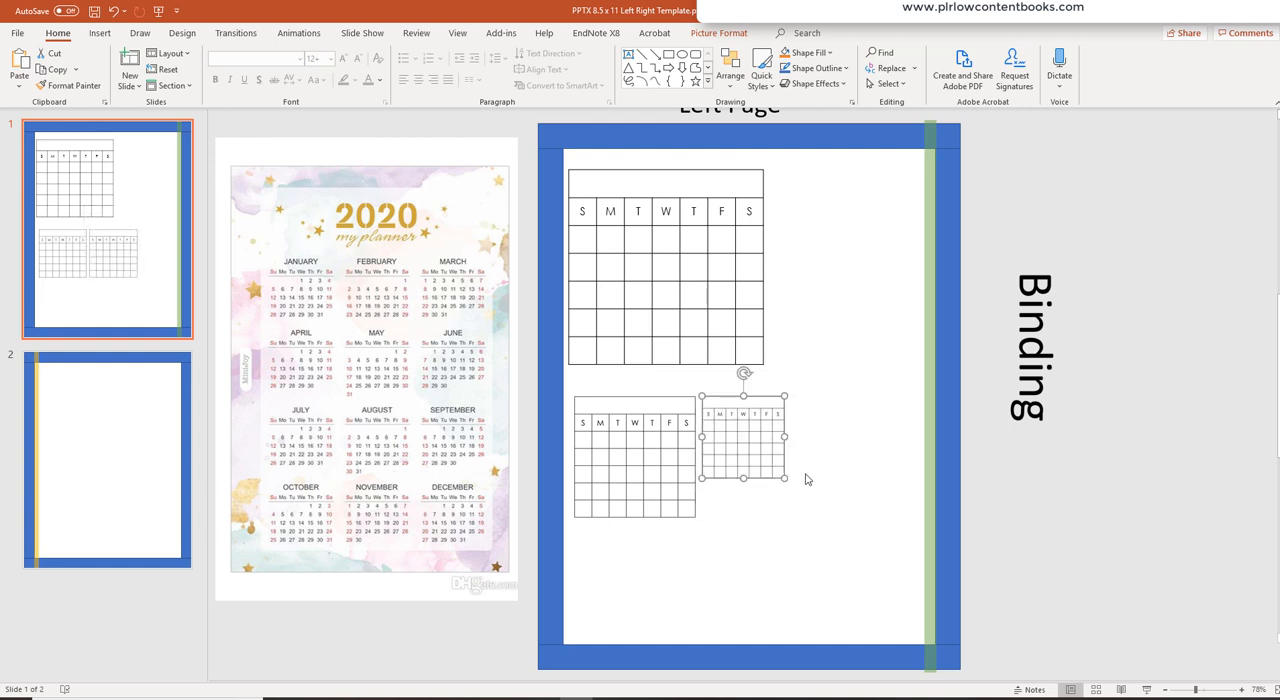